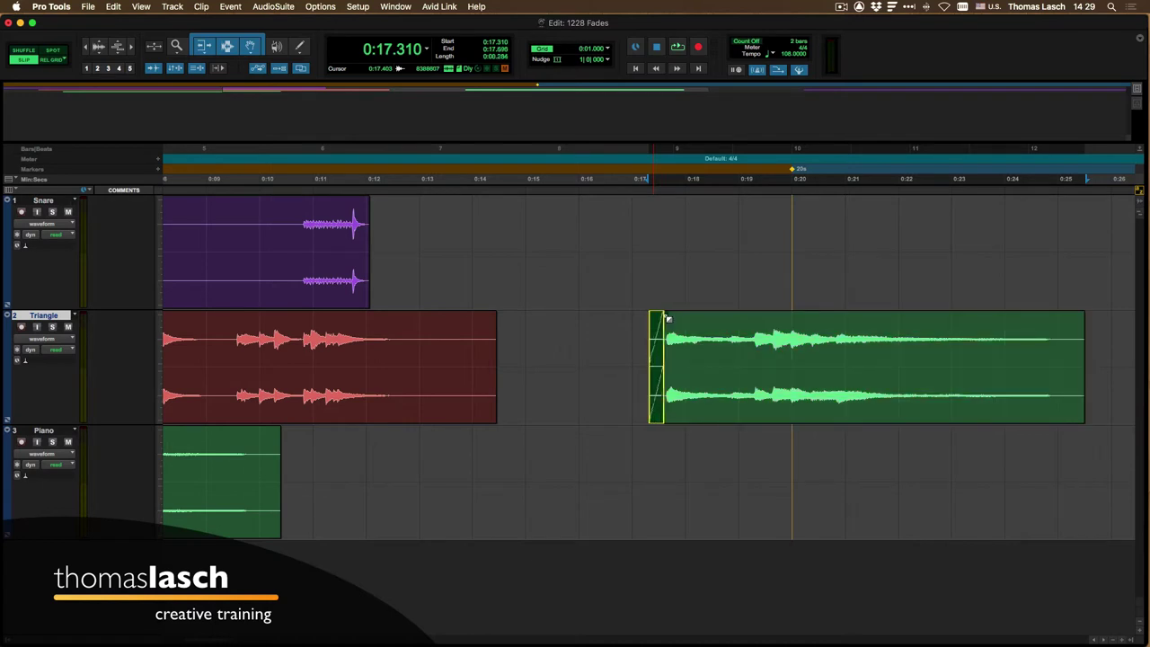
- Remove the fade-in from the Piano clip copy on the Triangle track, and delete that clip after auditioning it
key("Delete")
left_click(697, 406)
key("space")
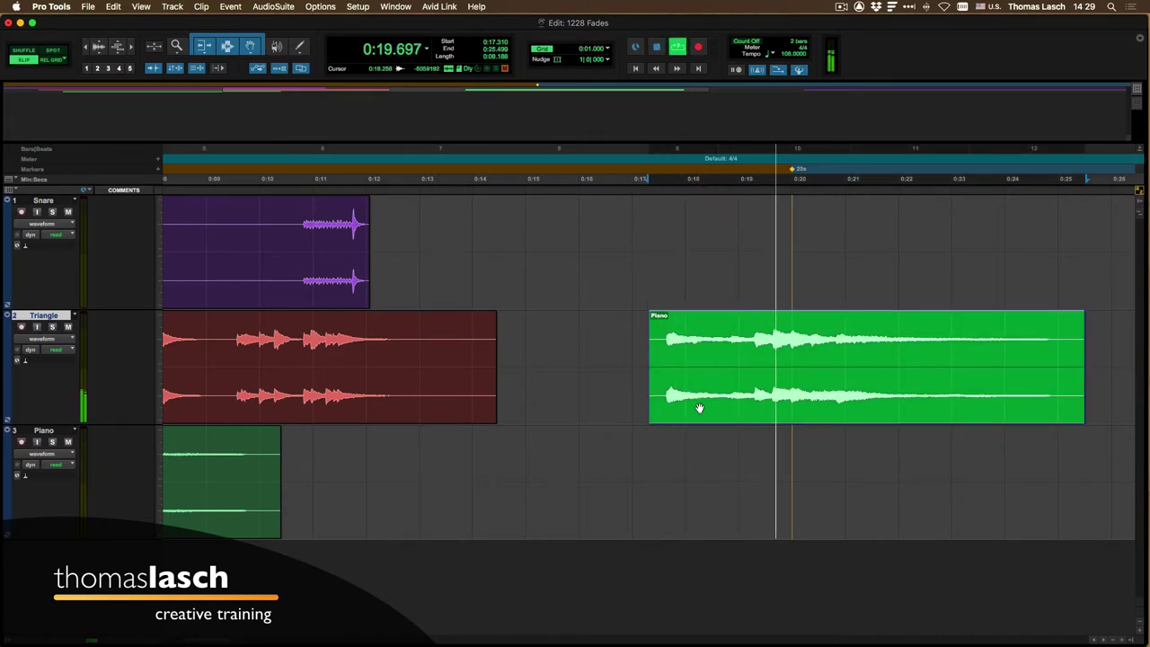
key("space")
key("Delete")
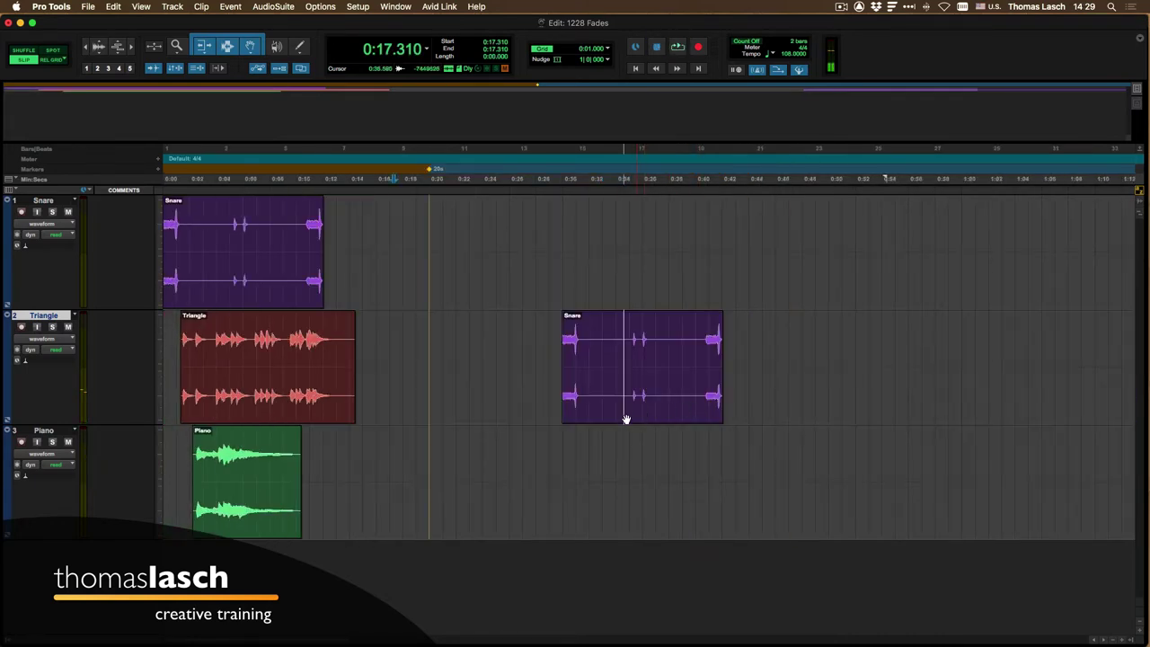
- Audition the Piano clip on the Piano track, muting the Triangle and Snare tracks
left_click(242, 508)
key("t")
key("t")
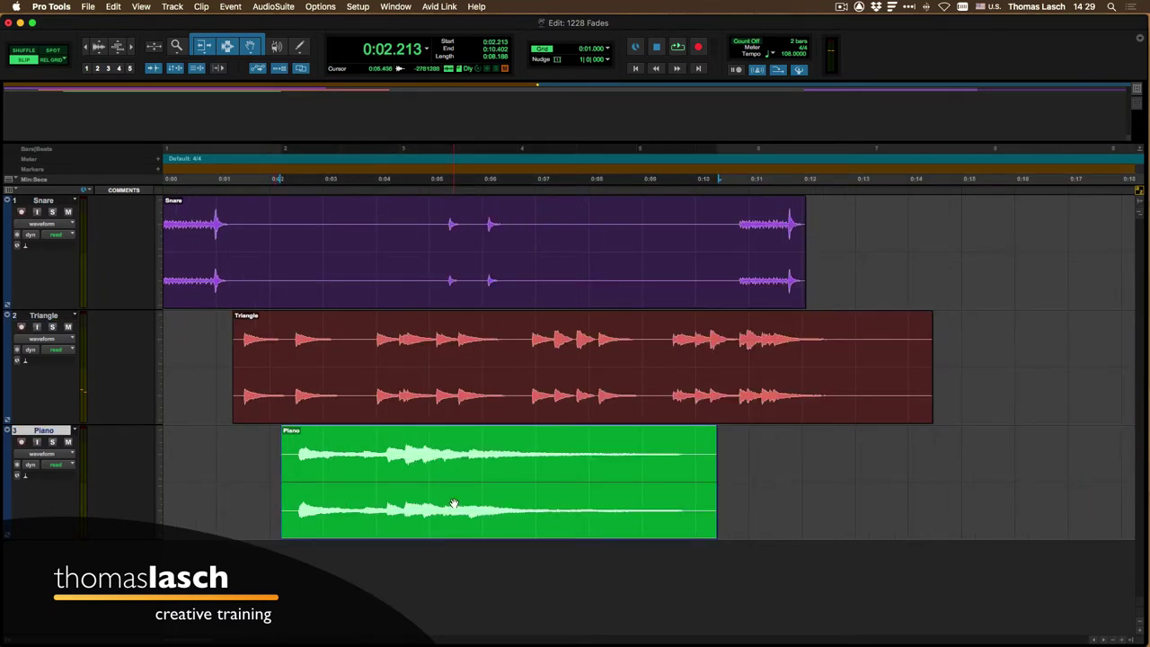
key("space")
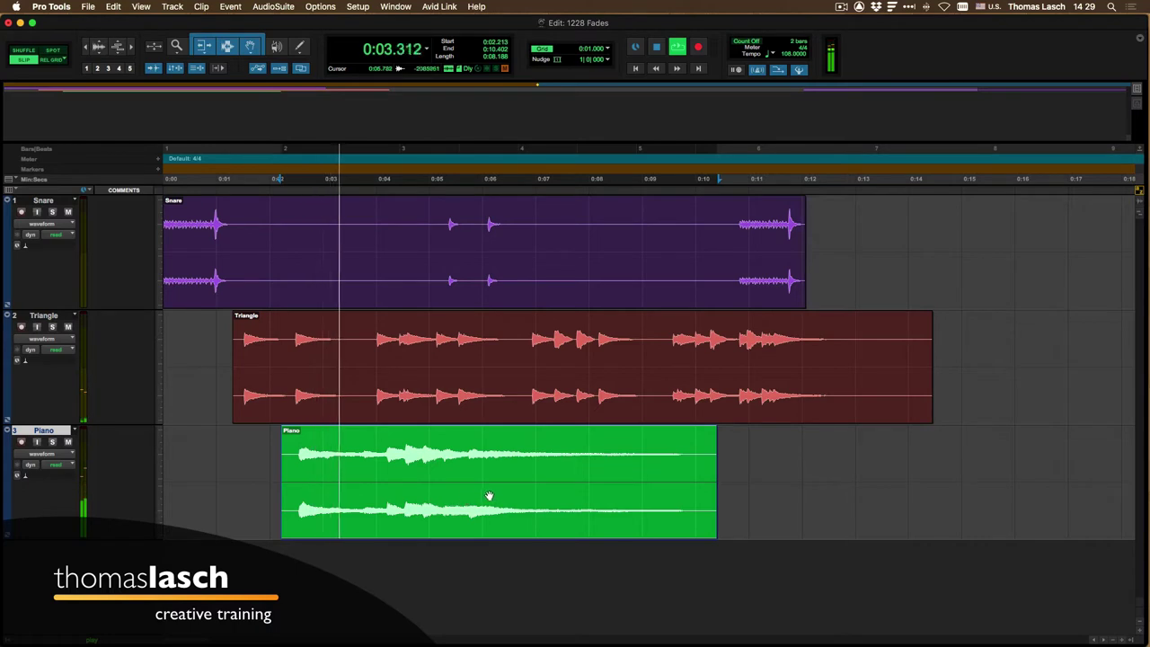
left_click(69, 327)
left_click(67, 212)
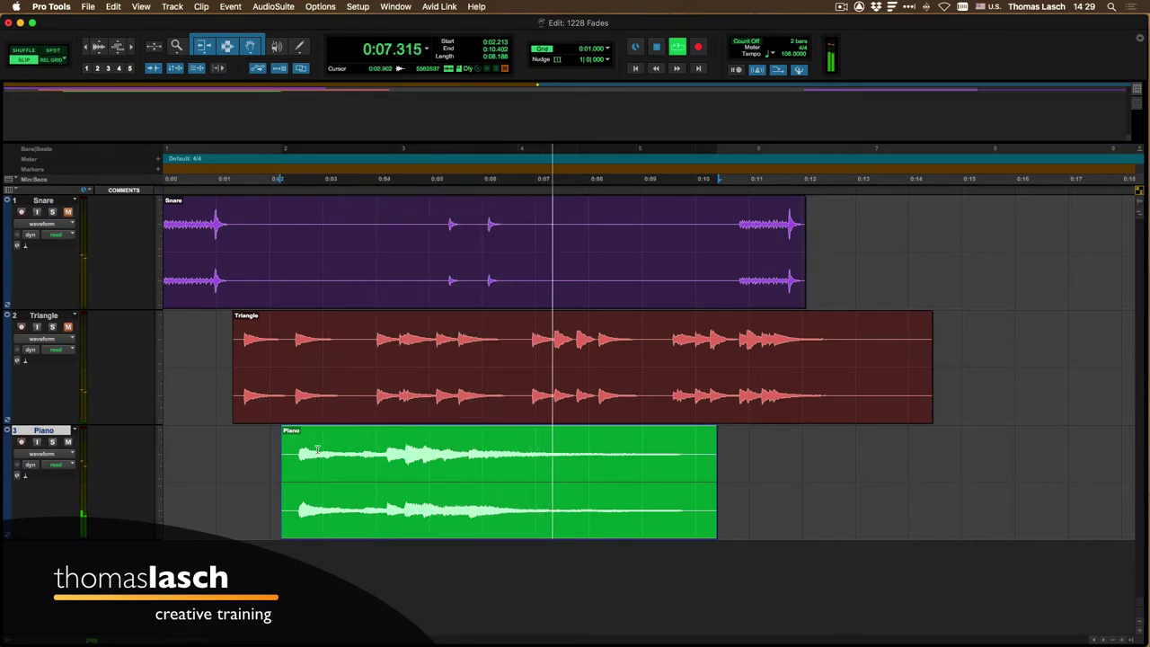
key("space")
- Draw a short fade-in and a fade-out of about 1.6 s on the Piano clip, and delete both fades
left_click_drag(285, 432, 324, 433)
left_click_drag(711, 438, 631, 439)
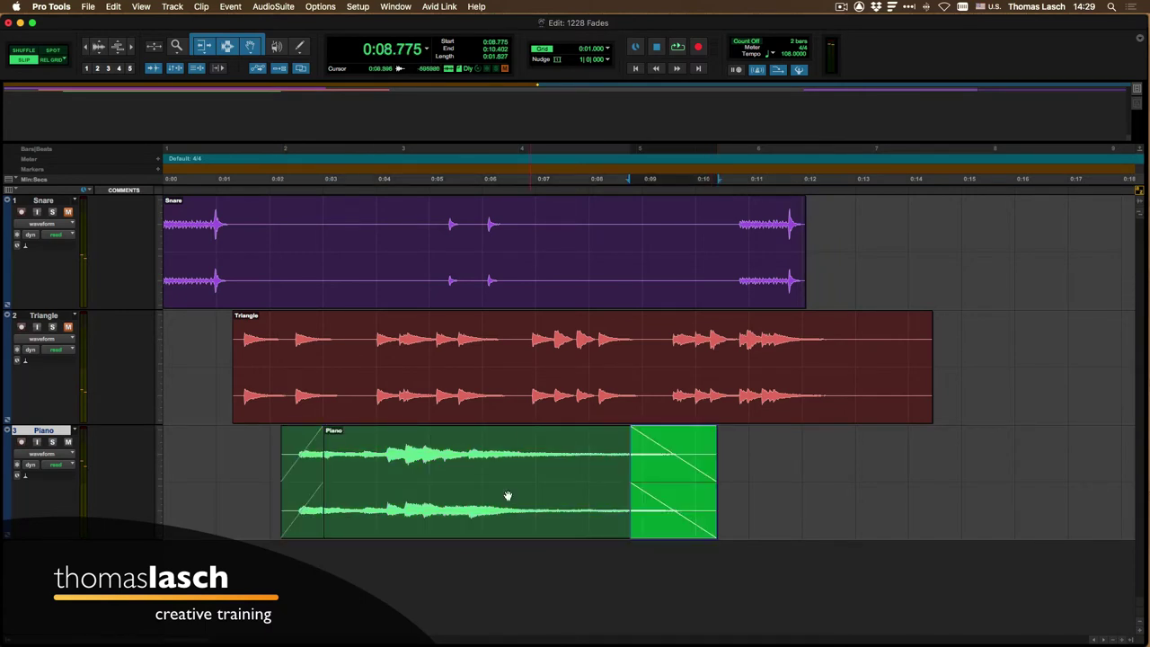
left_click(308, 526)
key("Delete")
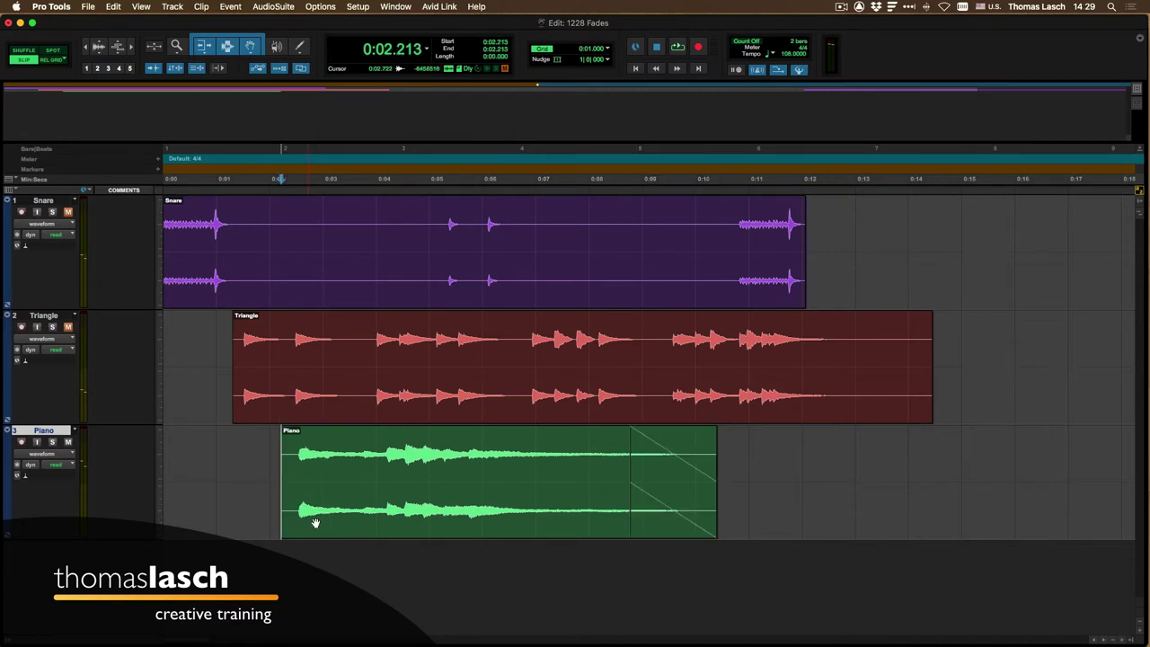
left_click(668, 520)
key("Delete")
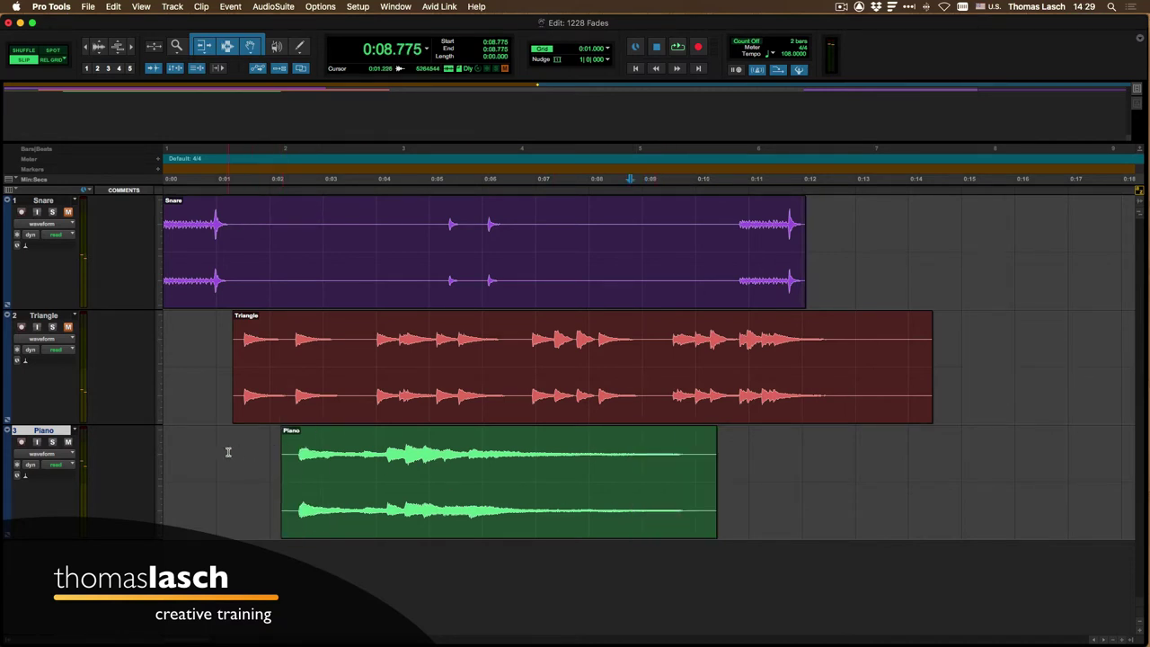
- Set up a fade-in on the Piano clip from a selection of about 1.2 to 3.8 s, trying a gentler preset curve before restoring the steeper one
left_click_drag(227, 451, 367, 458)
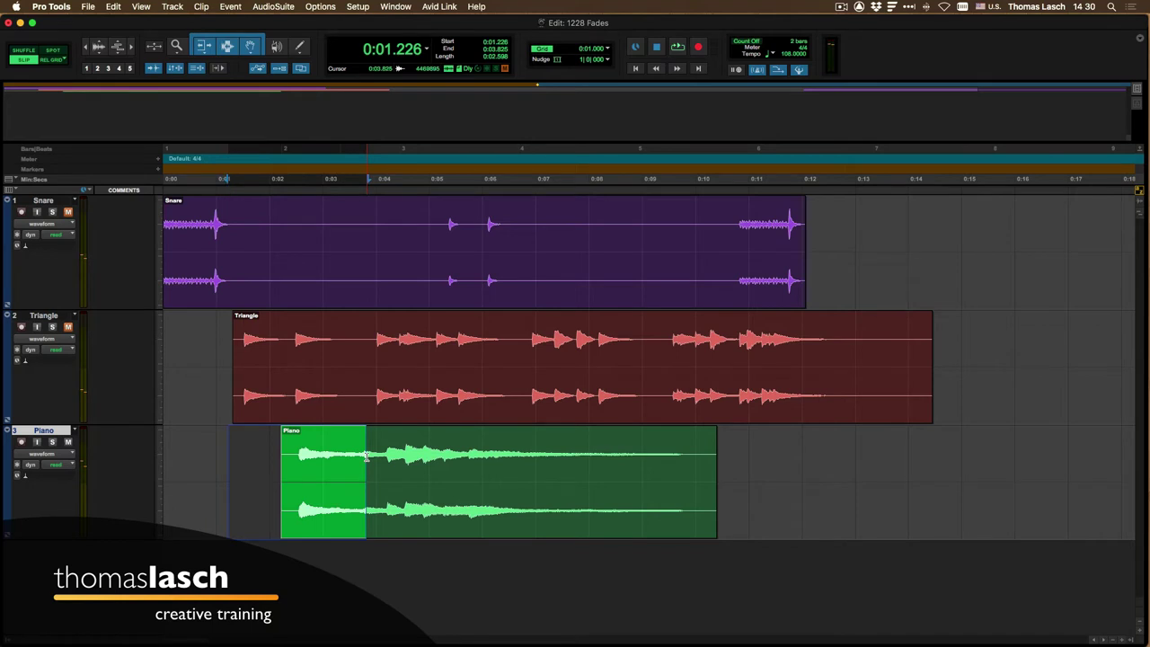
key("super+f")
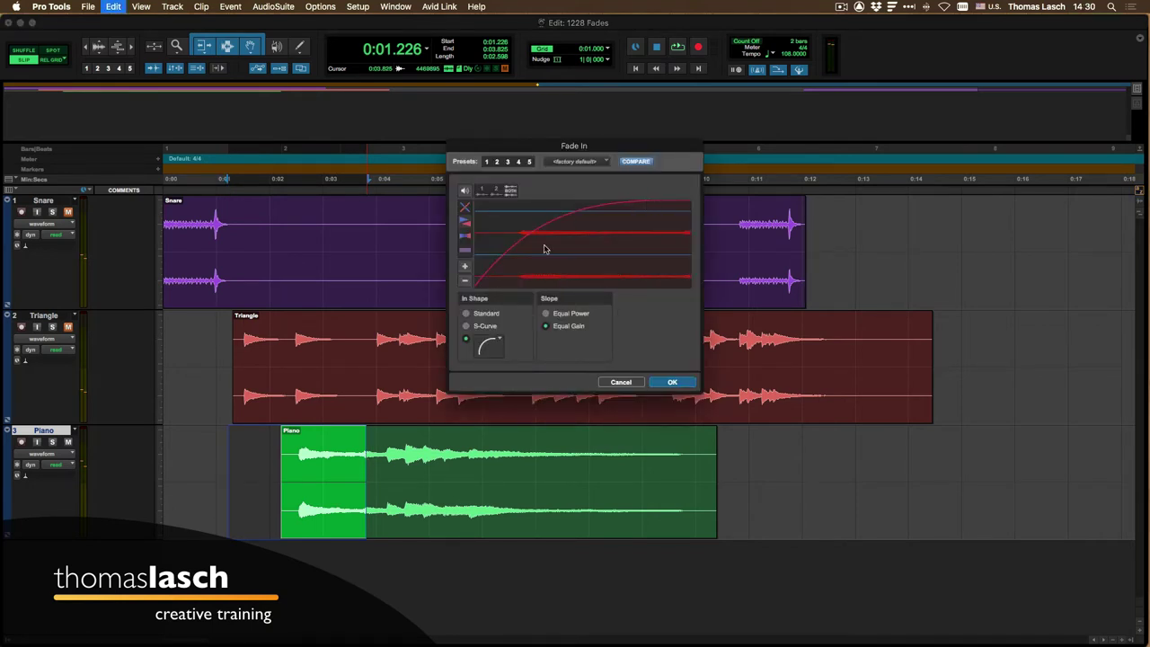
left_click_drag(528, 149, 495, 152)
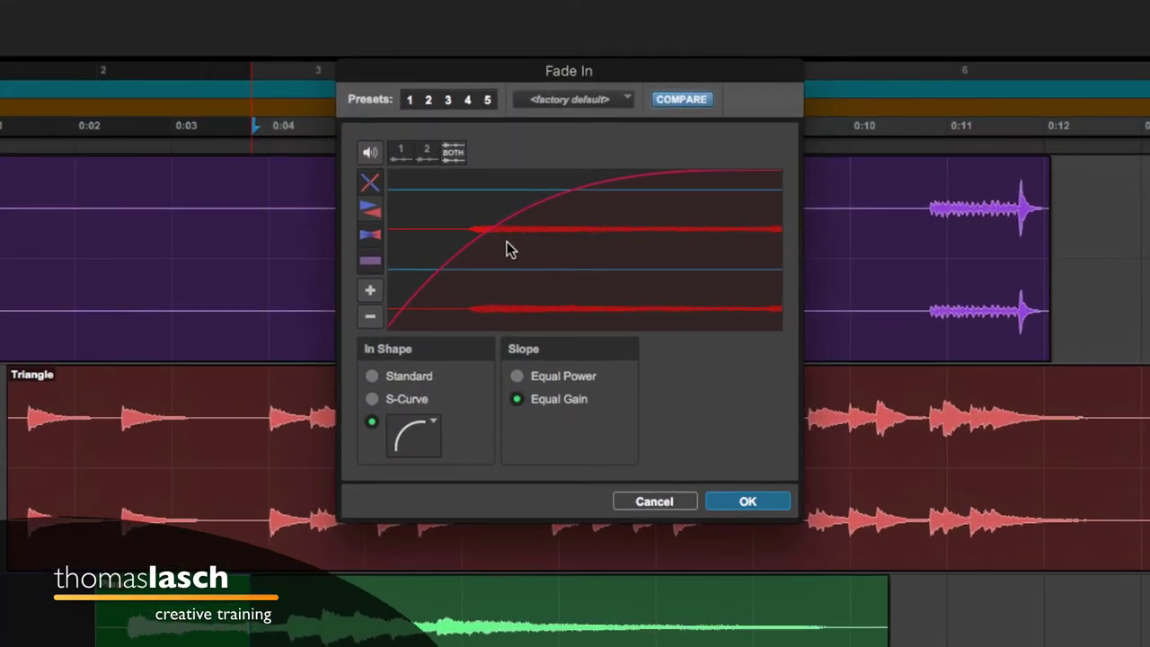
left_click(414, 433)
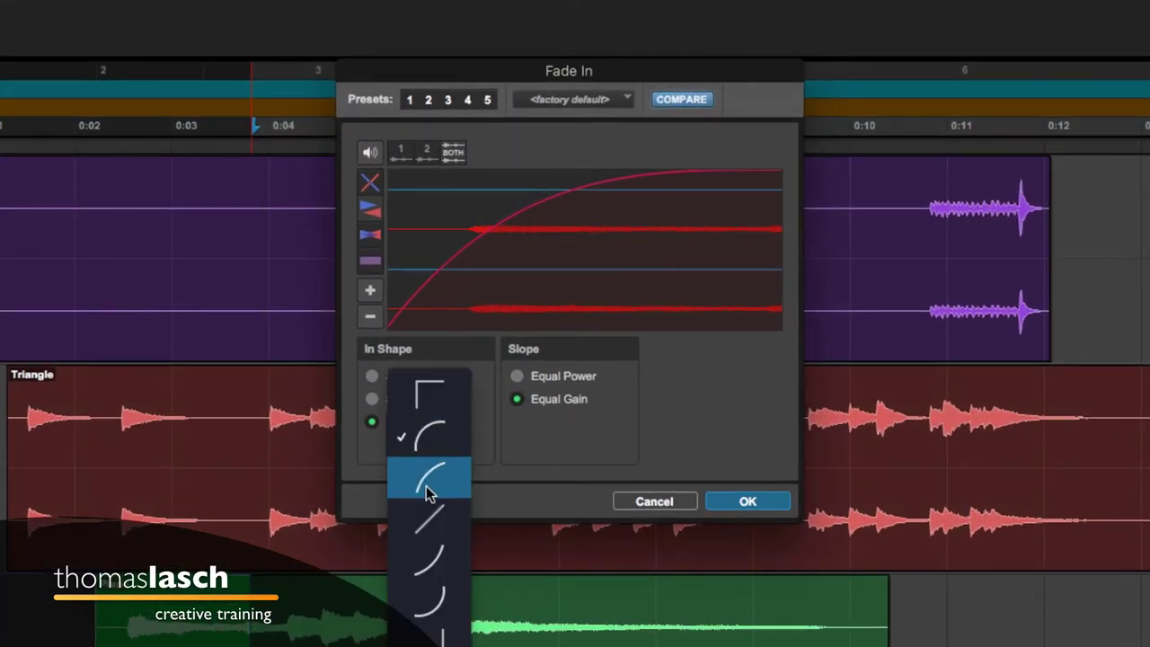
left_click(428, 486)
left_click(432, 428)
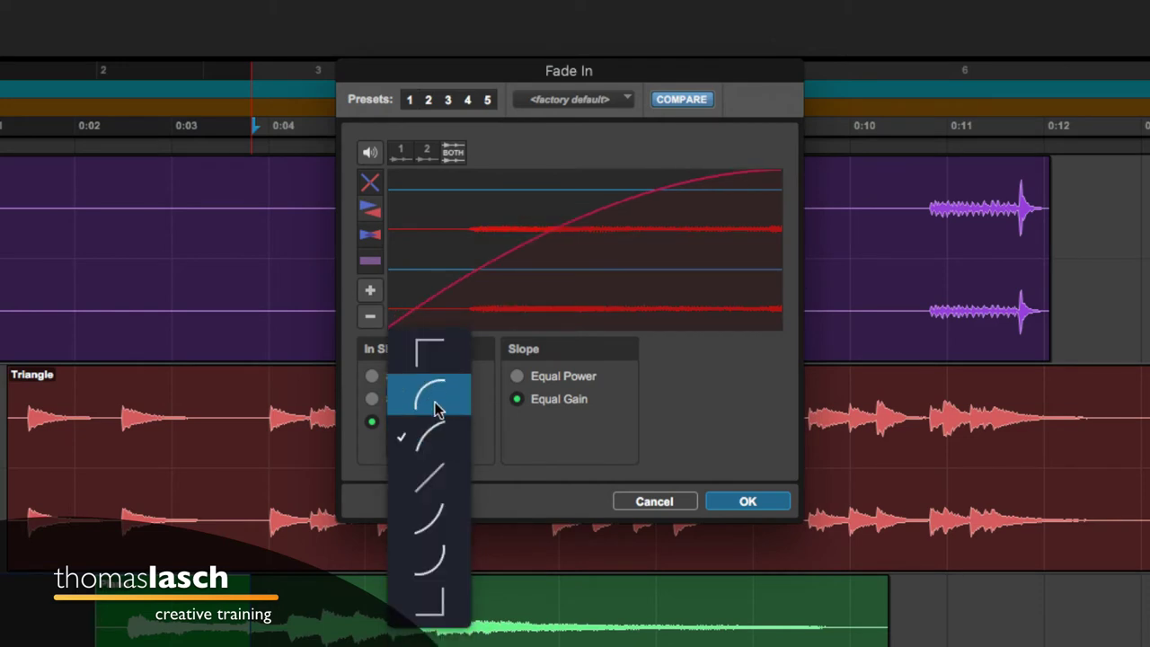
left_click(434, 402)
left_click(369, 153)
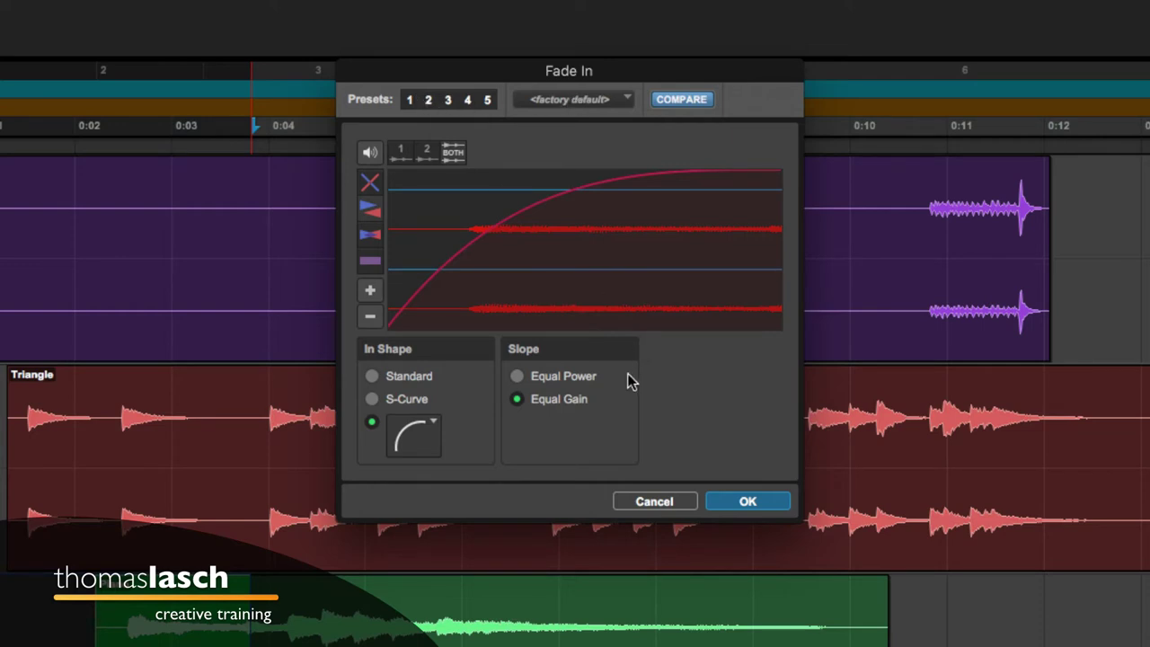
- Compare the Equal Power slope and Standard shape, and create the fade-in with the steep preset curve and Equal Gain
left_click(517, 376)
left_click(517, 399)
left_click(517, 376)
left_click(518, 399)
left_click(372, 378)
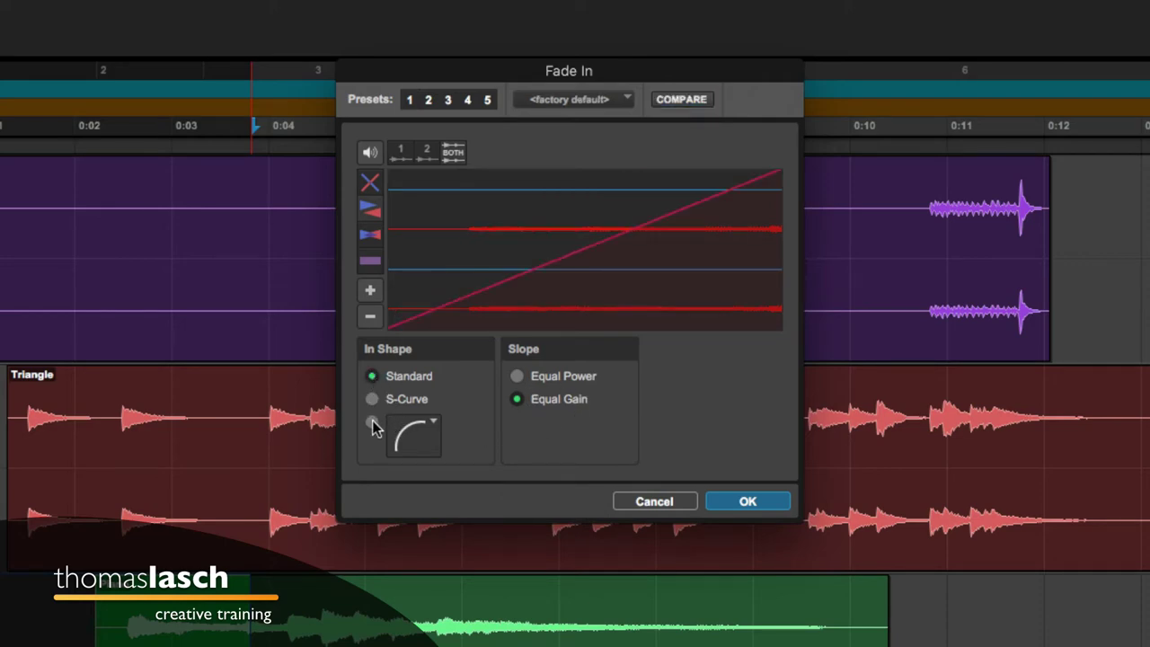
left_click(372, 421)
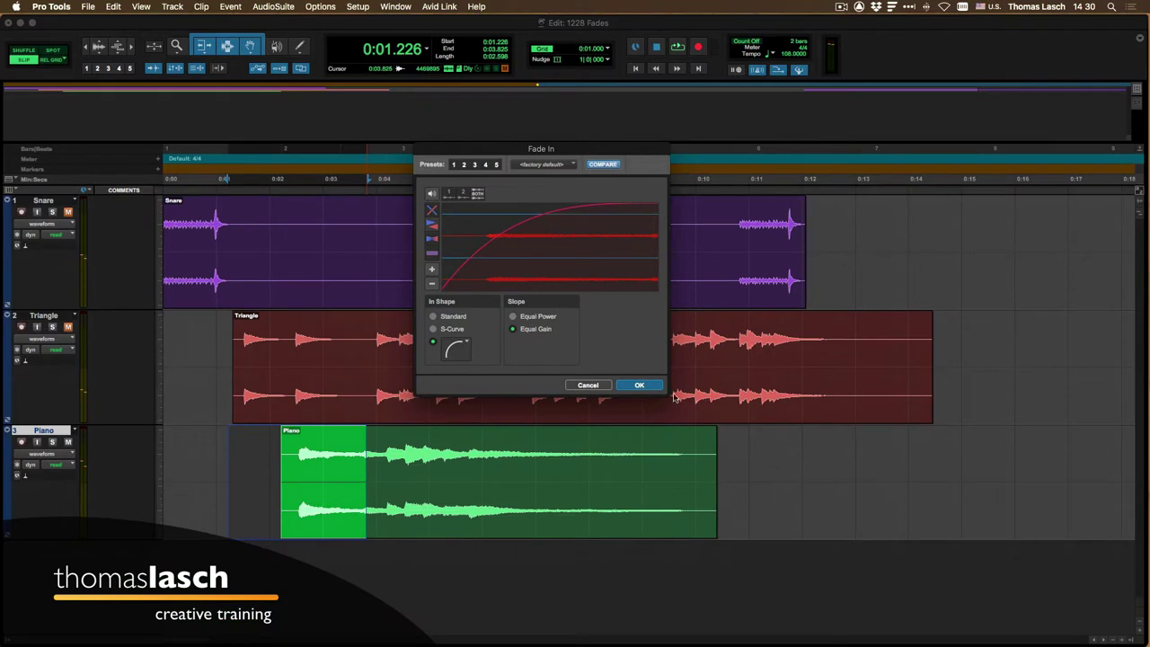
left_click(639, 385)
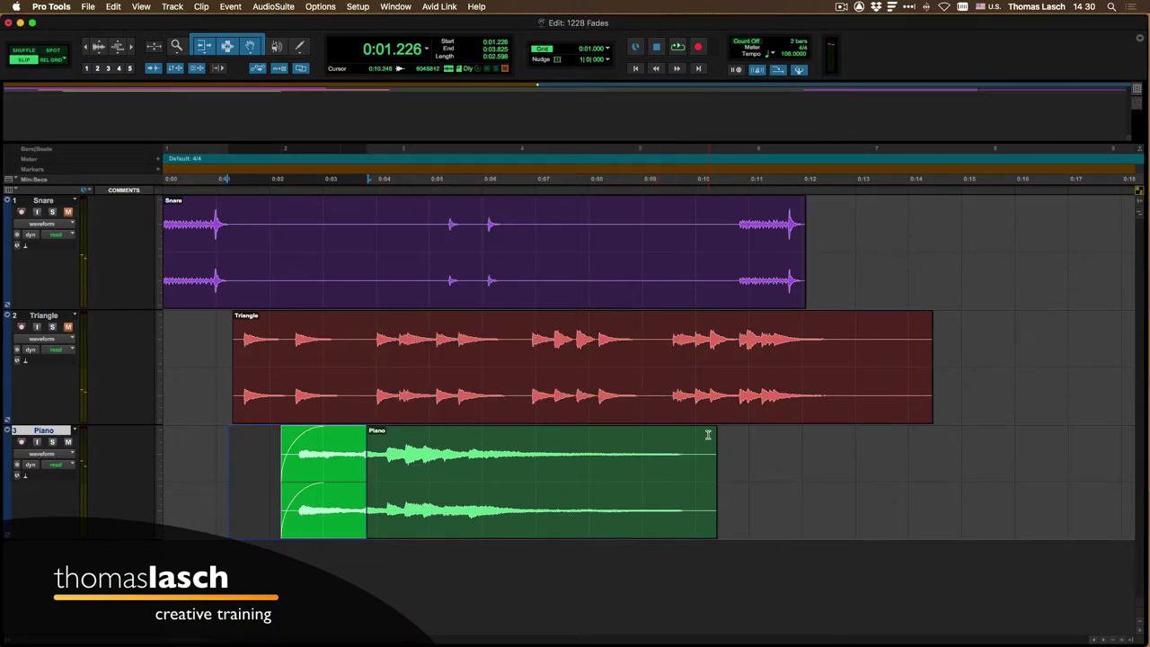
- Draw a fade-out of about 2.4 s at the Piano clip's end and delete the fade-in at its start
left_click_drag(711, 434, 589, 435)
left_click(308, 530)
key("Delete")
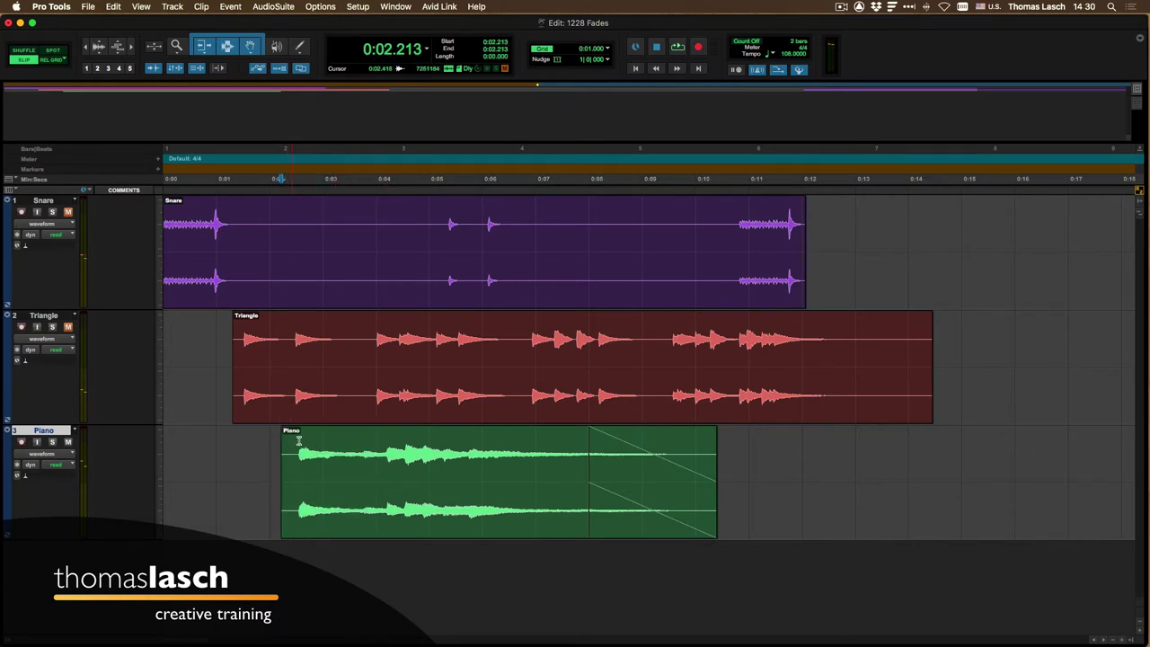
- Create a fade-in on the Piano clip with the dialog's default settings, using a selection from about 1.8 s to 3.8 s
key("super+bracketright")
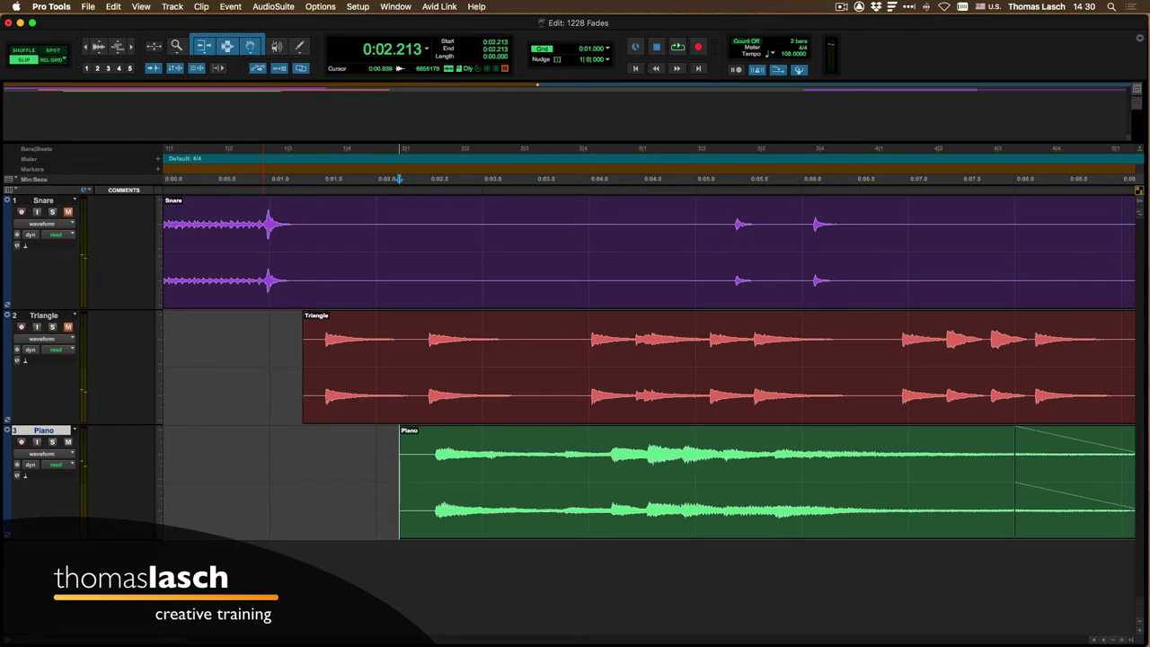
left_click_drag(341, 459, 547, 462)
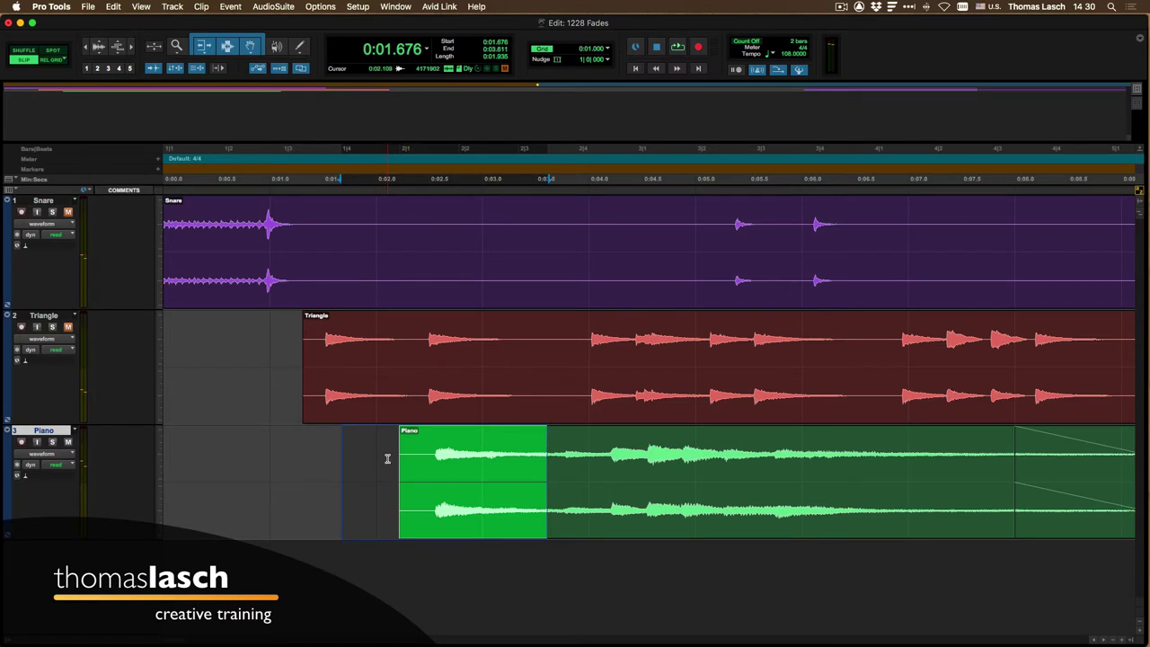
left_click_drag(359, 458, 564, 464)
key("super+f")
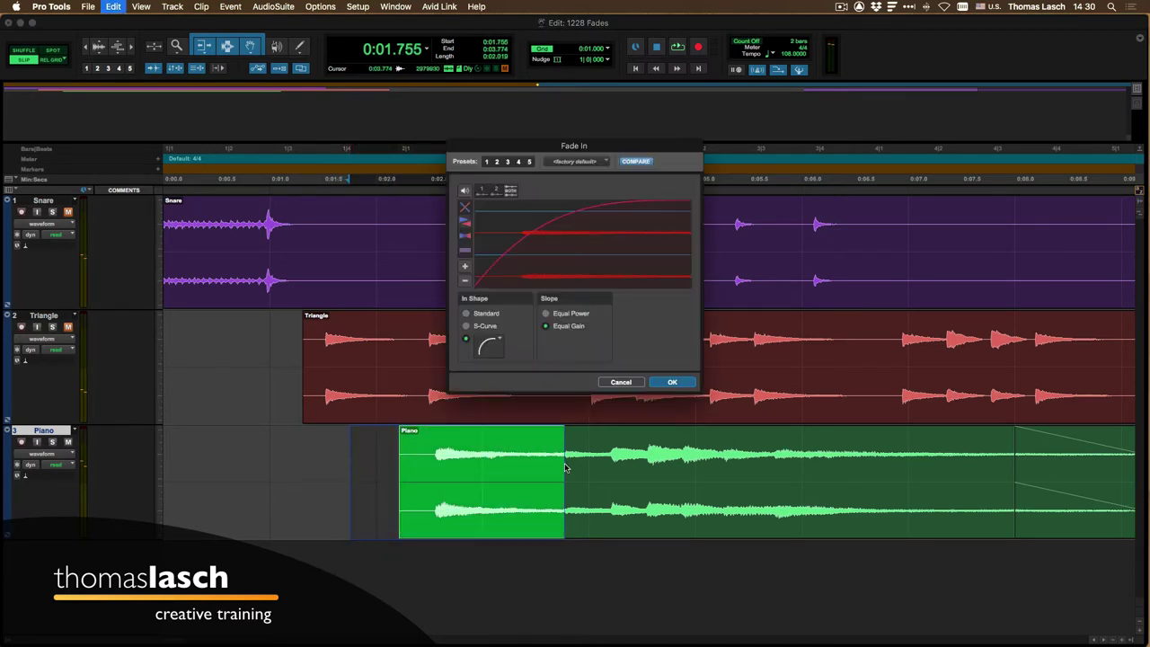
left_click(686, 382)
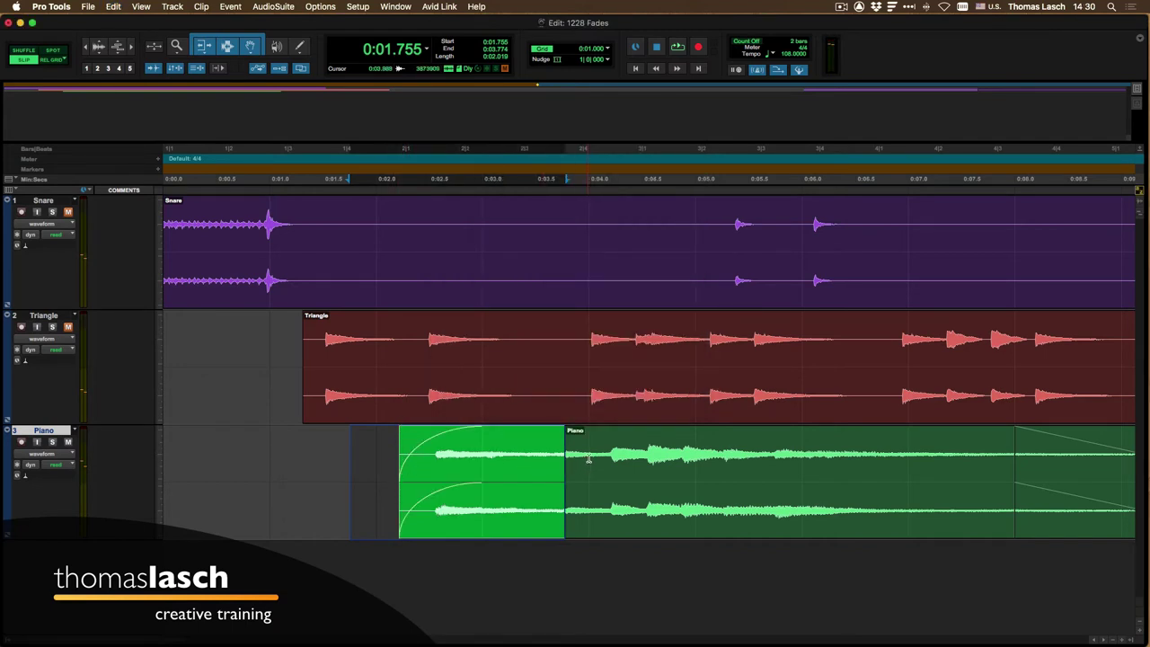
key("super+bracketleft")
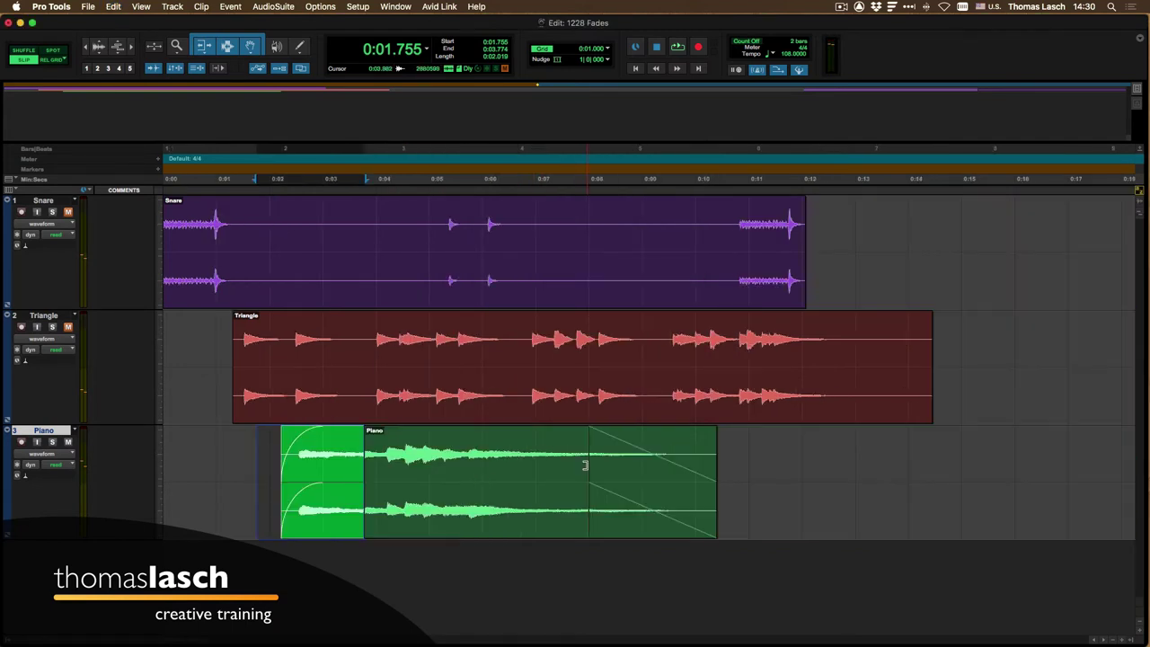
- Delete the fade-out and the fade-in from the Piano clip
left_click(638, 528)
key("Delete")
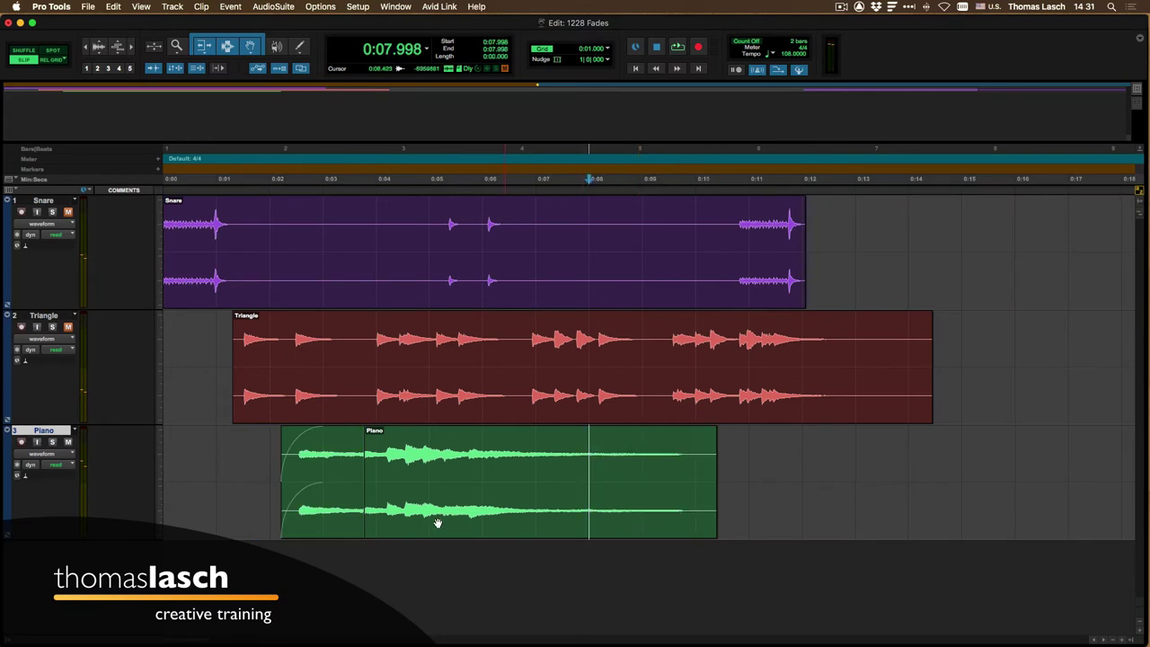
left_click(344, 531)
key("Delete")
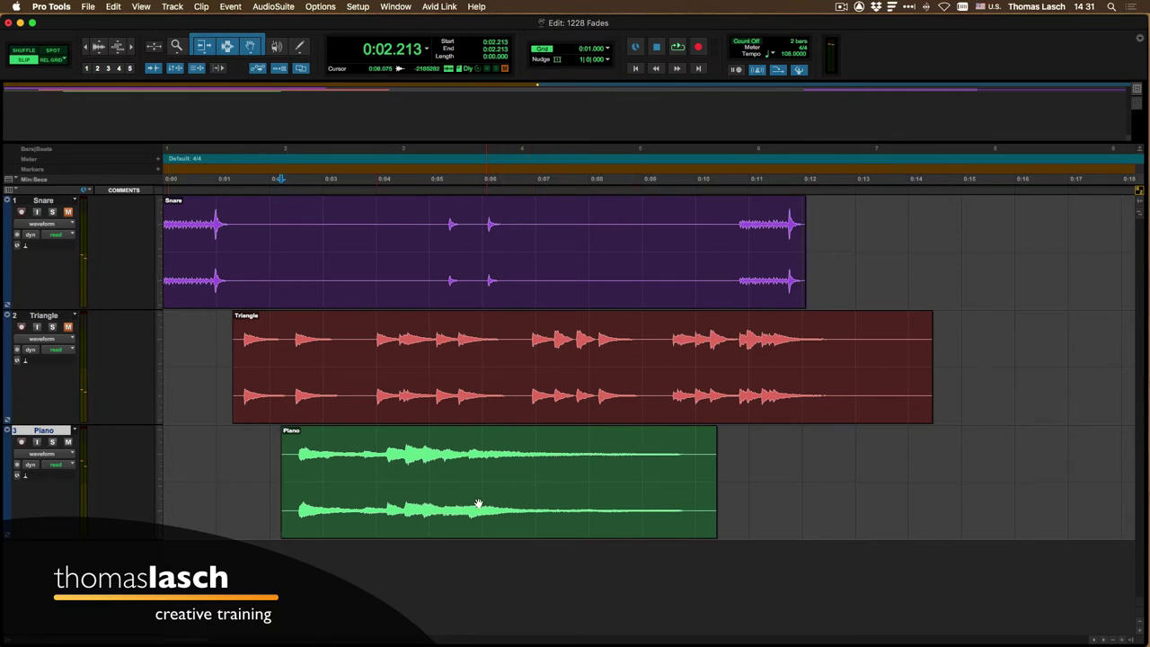
- Copy the Triangle clip onto the Piano track at about 7.3 s so it overlaps the end of the Piano clip
left_click_drag(481, 490, 472, 452)
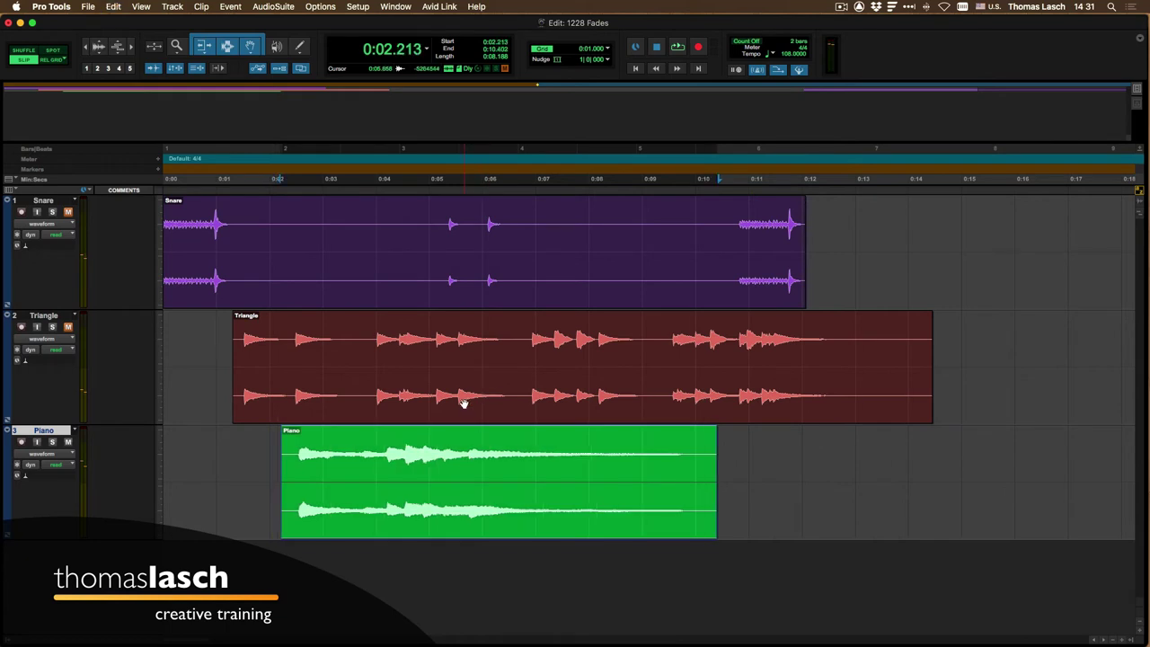
left_click_drag(459, 400, 771, 474)
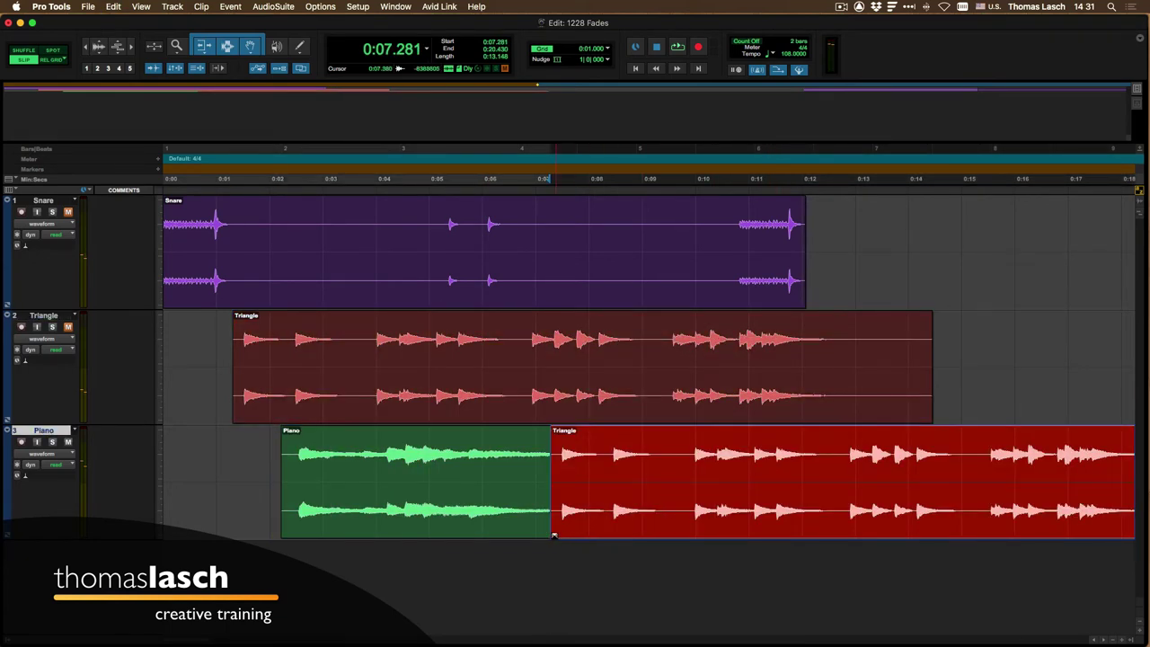
- Crossfade the Piano and Triangle clips from about 6.6 to 8.5 s with Standard shapes and Equal Power
left_click_drag(515, 470, 614, 473)
key("super+f")
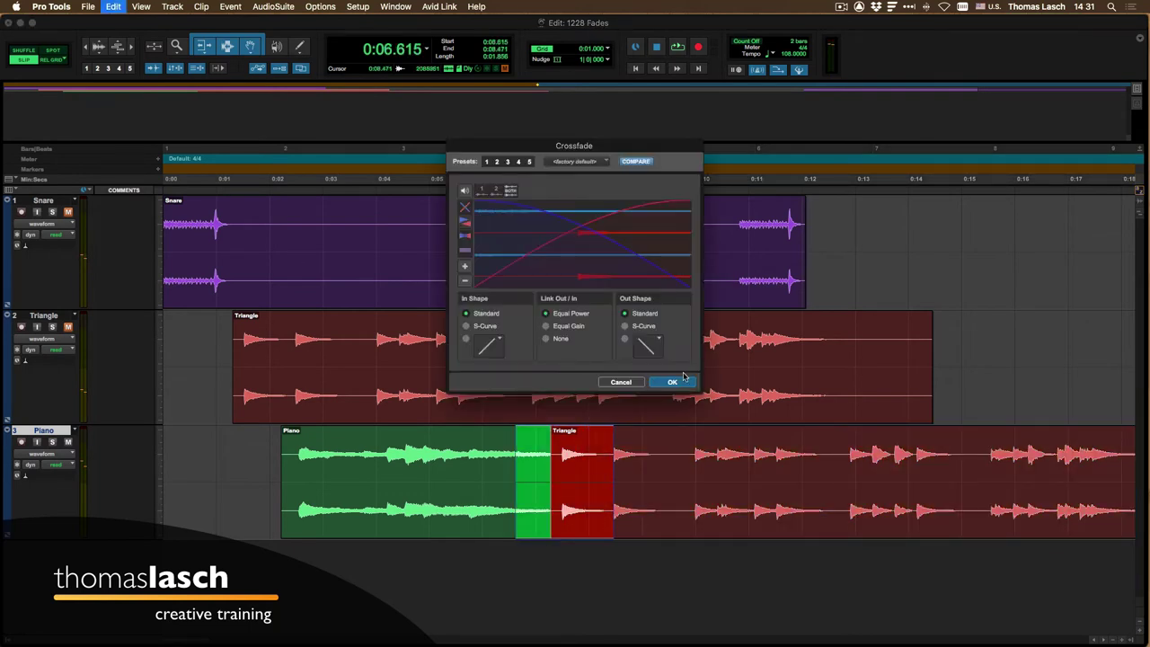
left_click(674, 383)
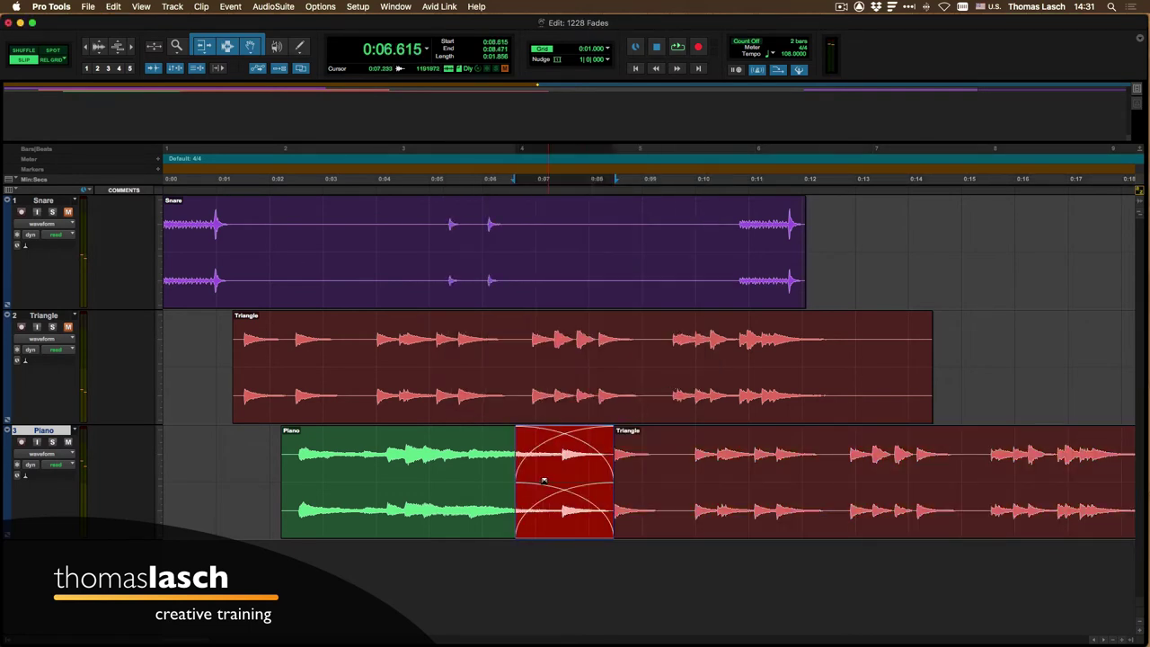
- Solo the Piano track and audition the crossfade, starting playback at about 5.5 s
left_click(459, 453)
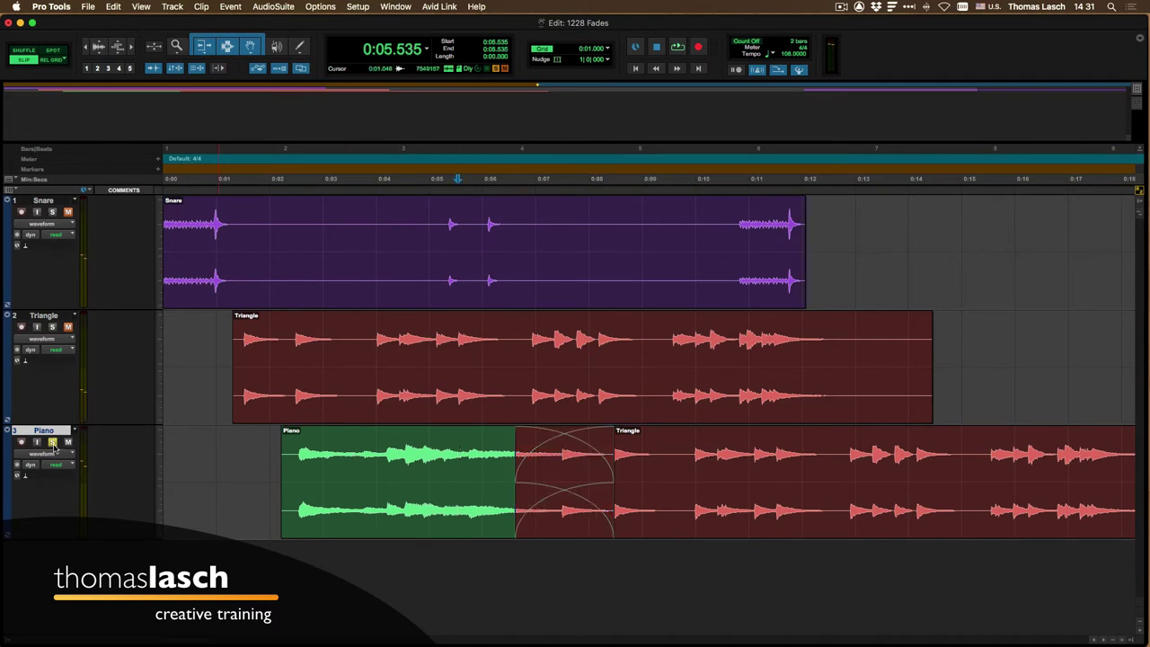
key("space")
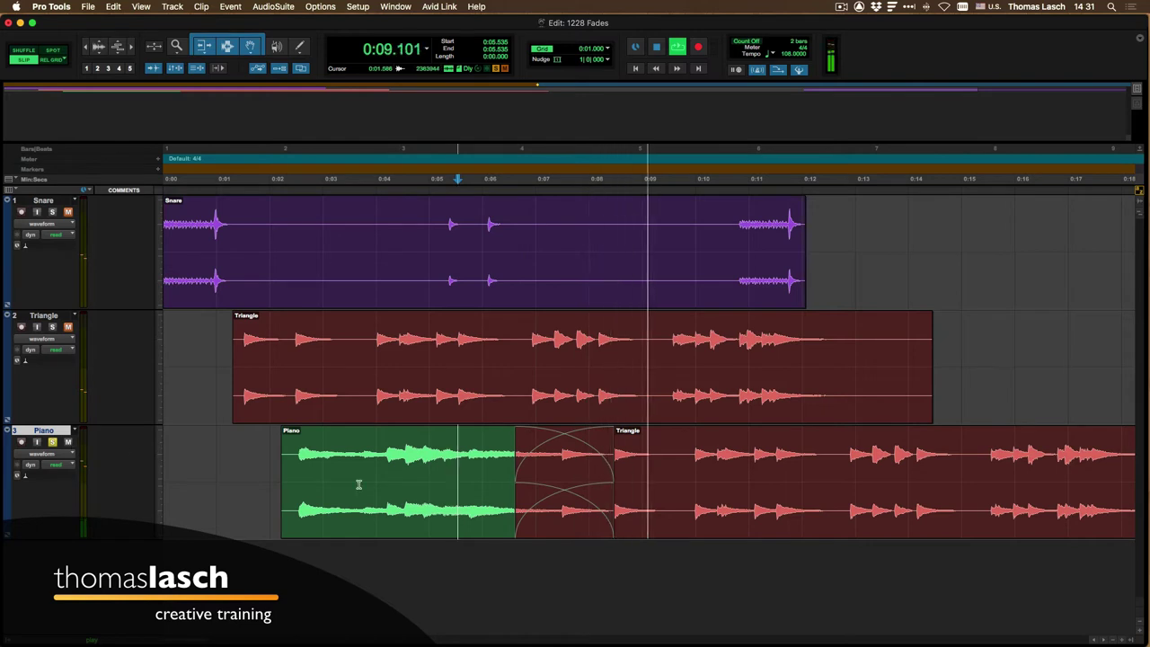
key("space")
- Try reshaping the curves in the crossfade's settings, and discard the change
double_click(560, 520)
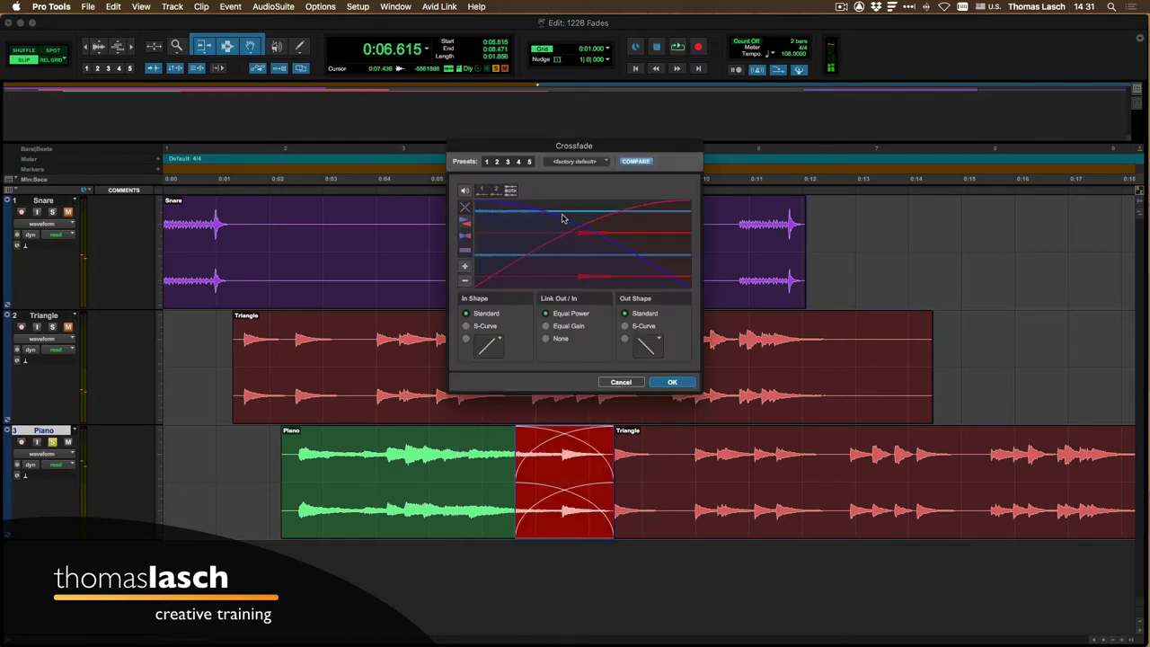
mouse_move(554, 243)
left_mouse_down()
mouse_move(589, 243)
mouse_move(510, 244)
mouse_move(558, 243)
left_mouse_up()
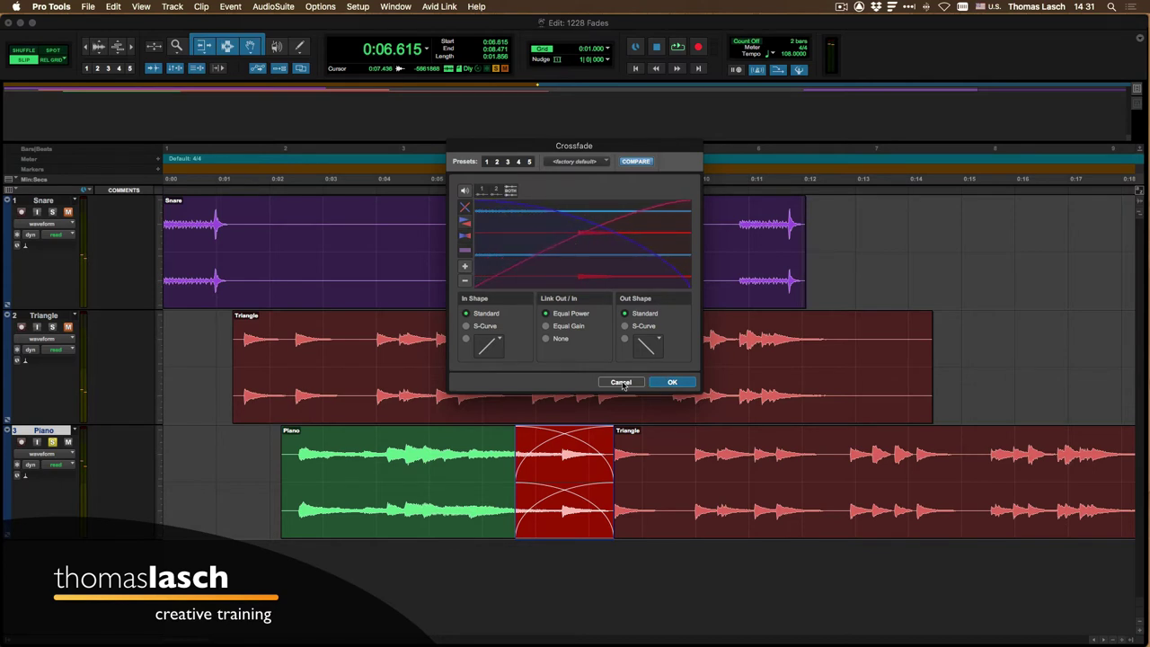
left_click(621, 382)
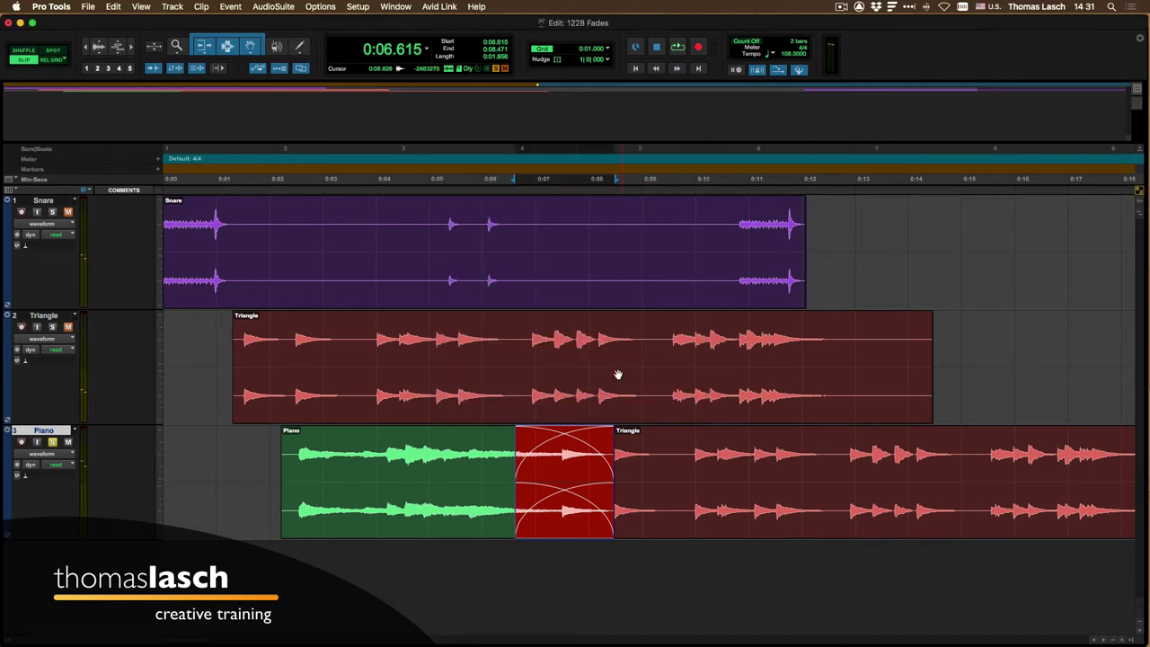
left_click(238, 488)
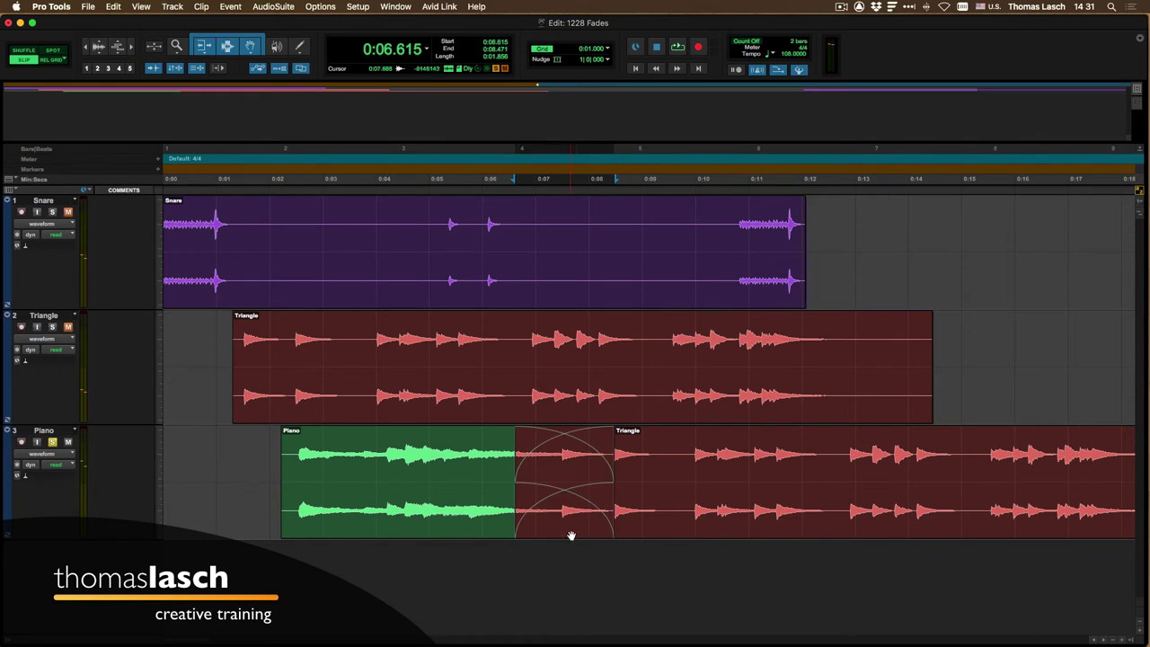
- Delete the crossfade on the Piano track and move the Triangle clip there to about 9.7 s, clear of the Piano clip
left_click(570, 534)
key("Delete")
left_click_drag(678, 512, 816, 509)
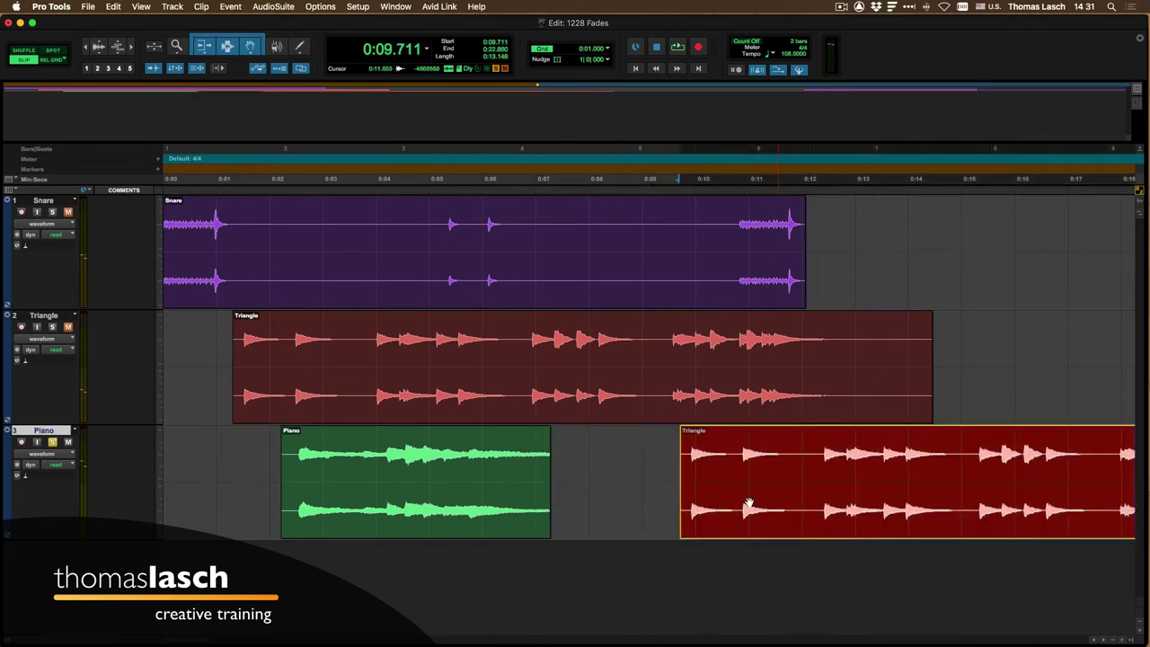
- Extend the Triangle clip's start and the Piano clip's end to about 10.3 s, with the Triangle clip moved to about 12.5 s
left_click_drag(685, 476, 564, 474)
left_click_drag(684, 508, 770, 513)
left_click_drag(549, 498, 710, 500)
left_click_drag(809, 500, 927, 499)
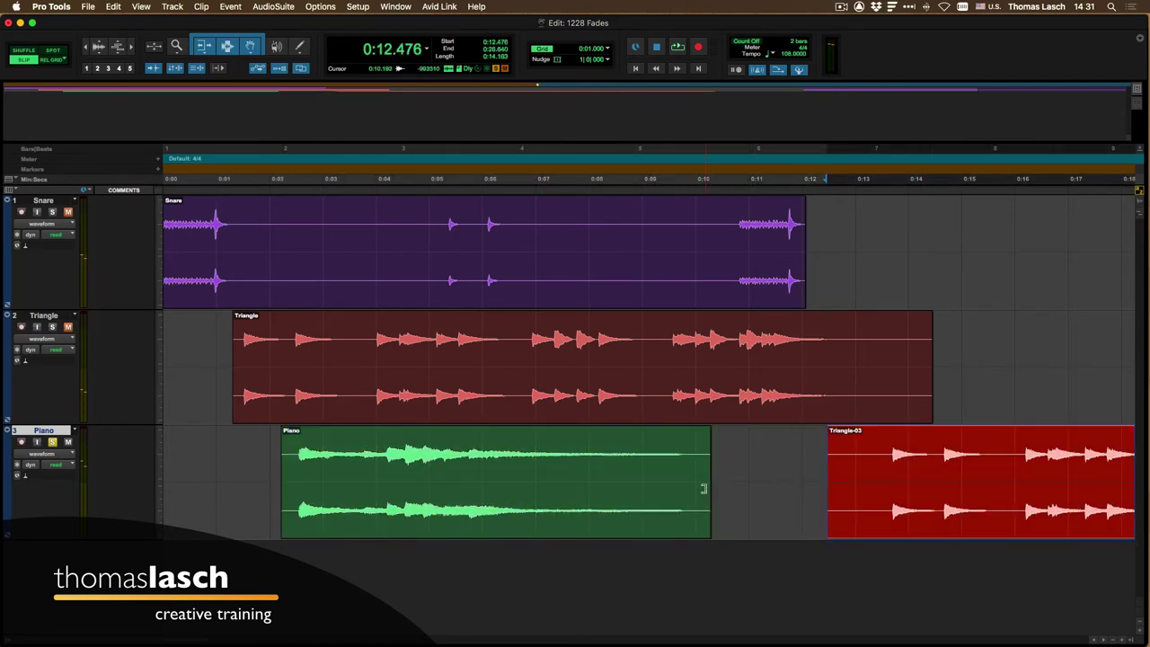
- Move the Triangle-03 clip back over the end of the Piano clip so it starts at about 10 s
left_click_drag(704, 488, 709, 488)
left_click_drag(881, 512, 748, 516)
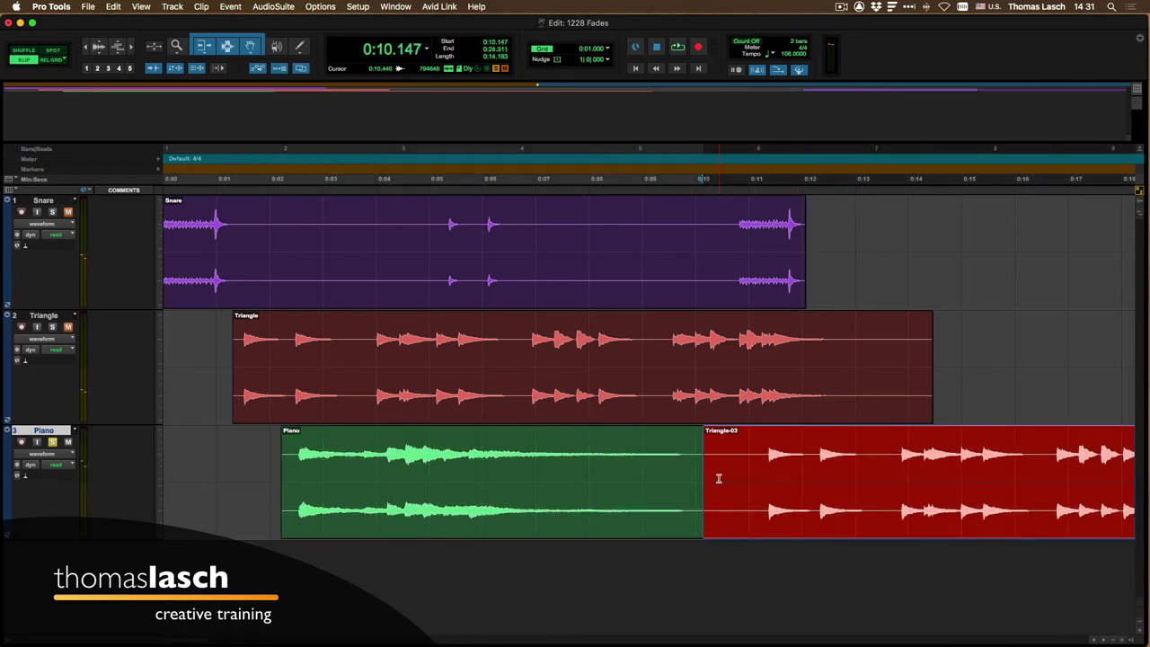
left_click_drag(719, 478, 728, 509)
- Crossfade the Piano and Triangle-03 clips over about 8.8 to 12.3 s with Standard shapes and Equal Power, adjusting the invalid bounds
left_click_drag(634, 462, 819, 473)
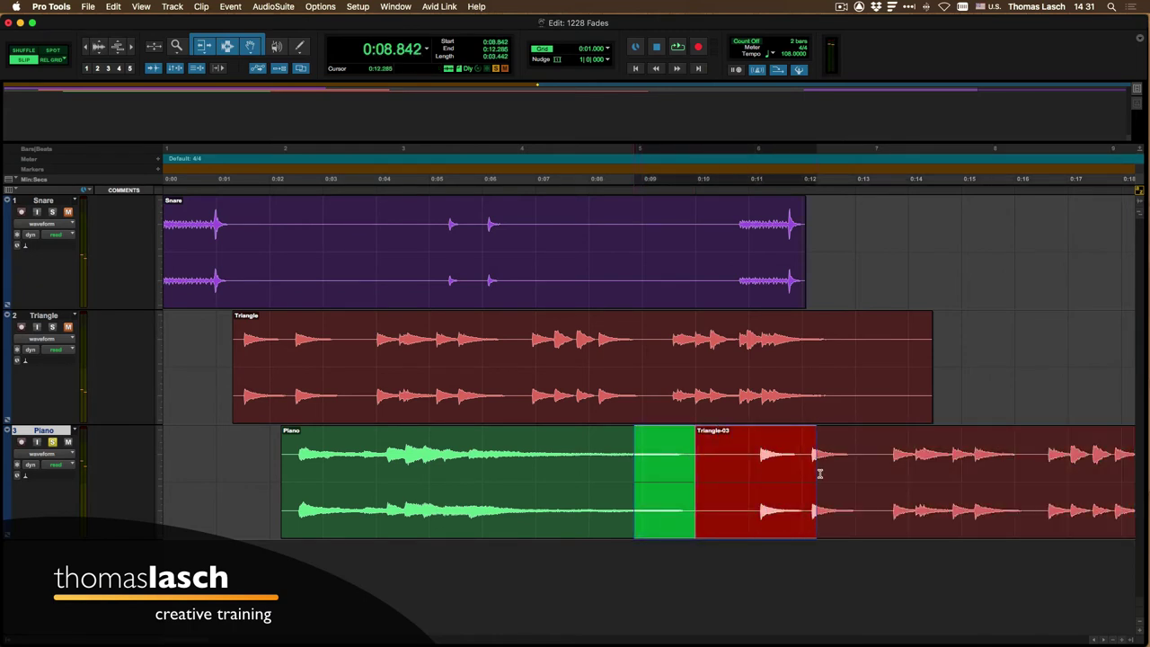
key("super+f")
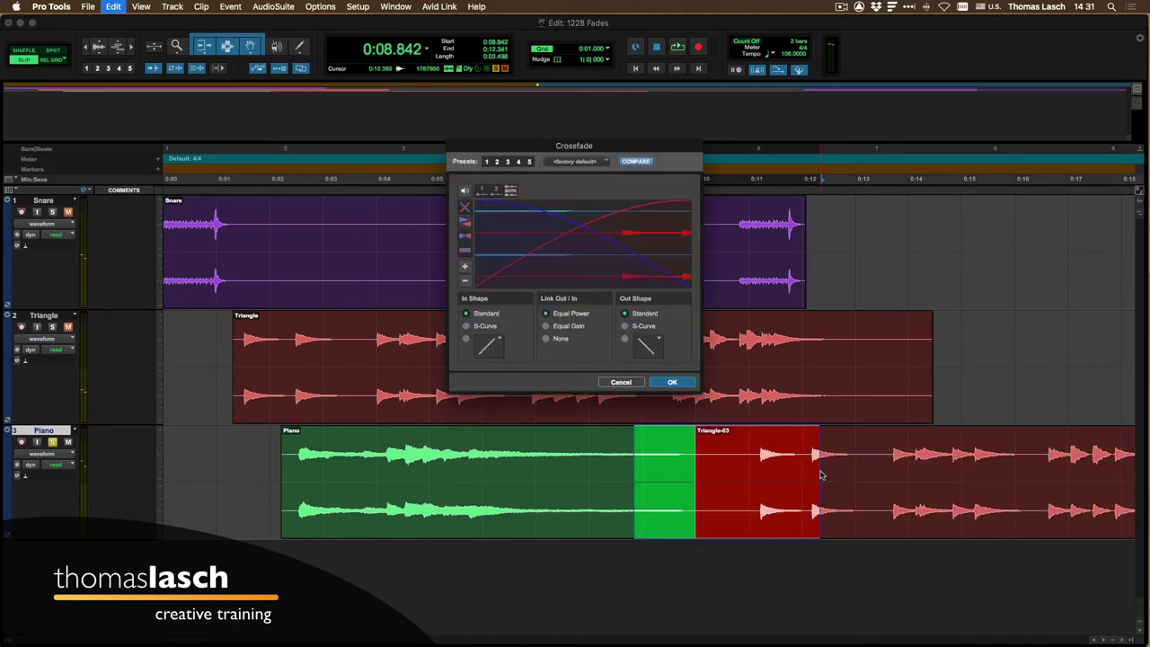
left_click(674, 382)
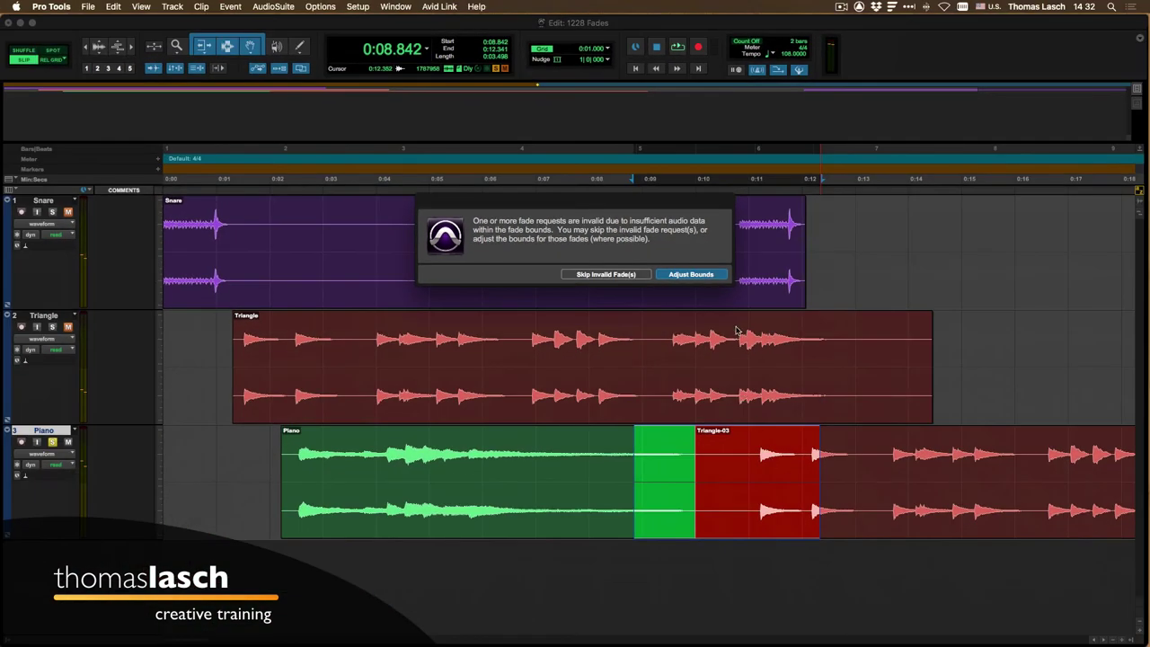
left_click(691, 274)
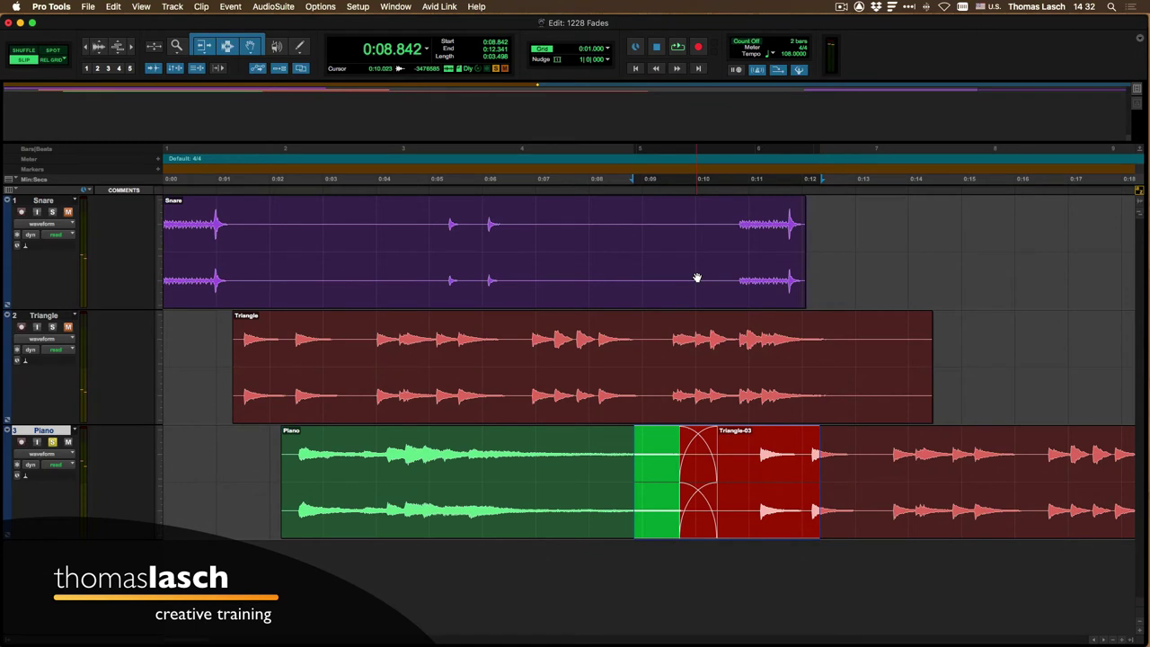
- Try to move the crossfade between the Piano and Triangle-03 clips slightly earlier
left_click(927, 478)
left_click(695, 532)
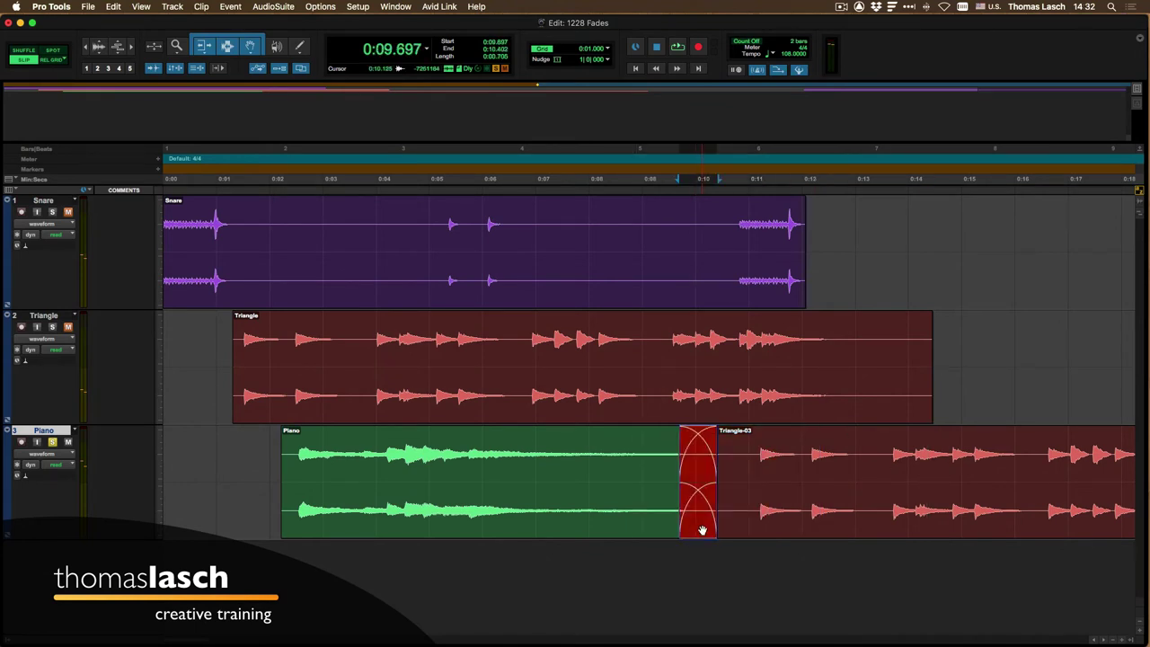
left_click_drag(702, 530, 687, 530)
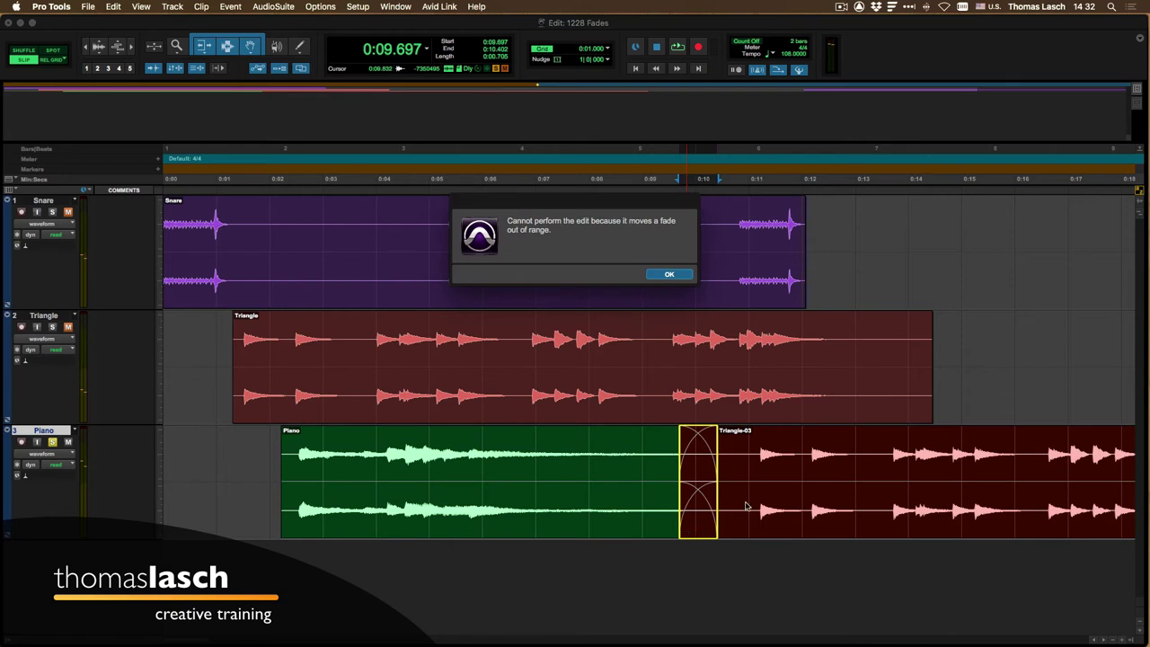
left_click(670, 275)
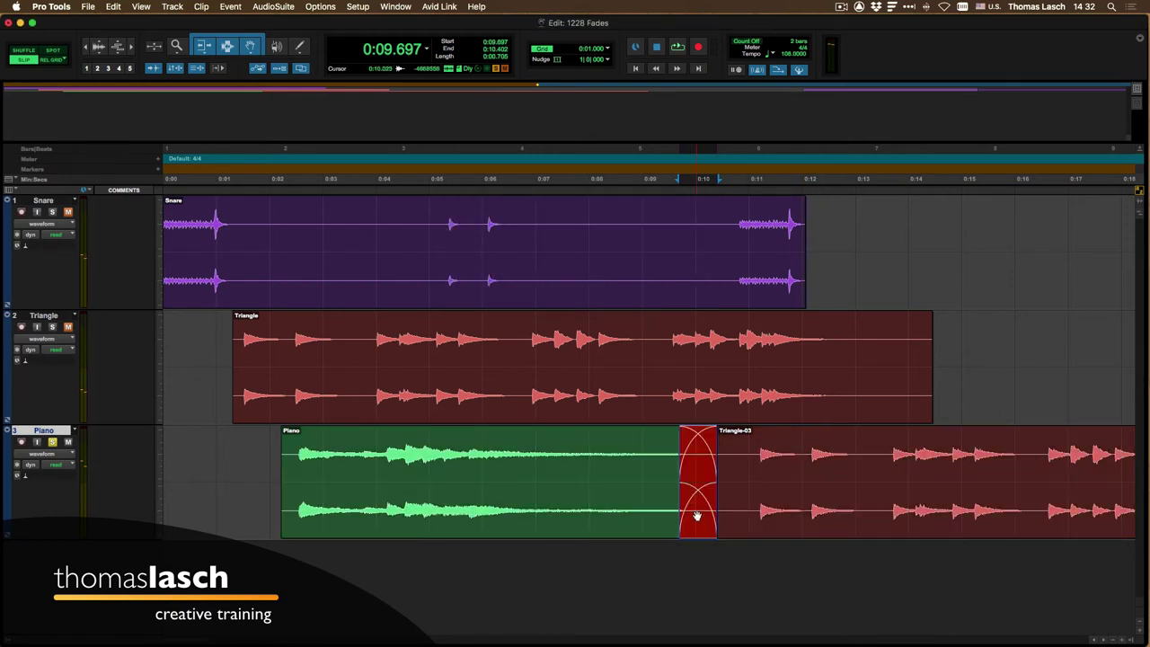
- Delete the crossfade and separate the clips, with Triangle-03 starting at about 11.9 s and Piano ending at about 10.4 s
key("Delete")
left_click_drag(745, 504, 848, 511)
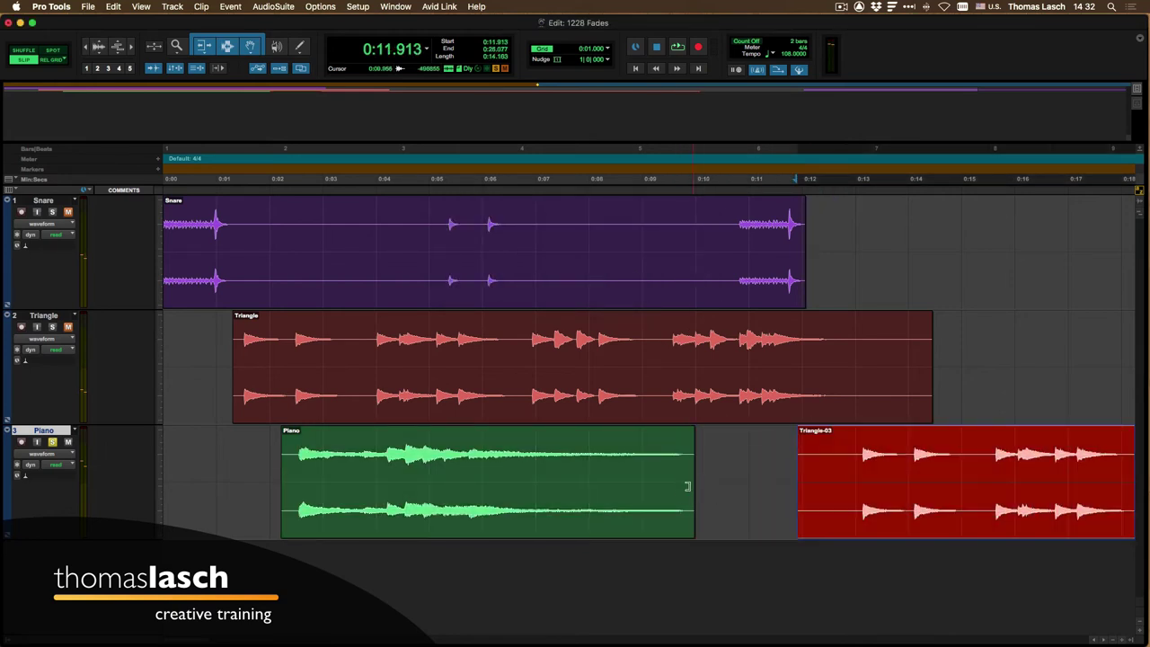
left_click_drag(686, 491, 746, 472)
key("super+z")
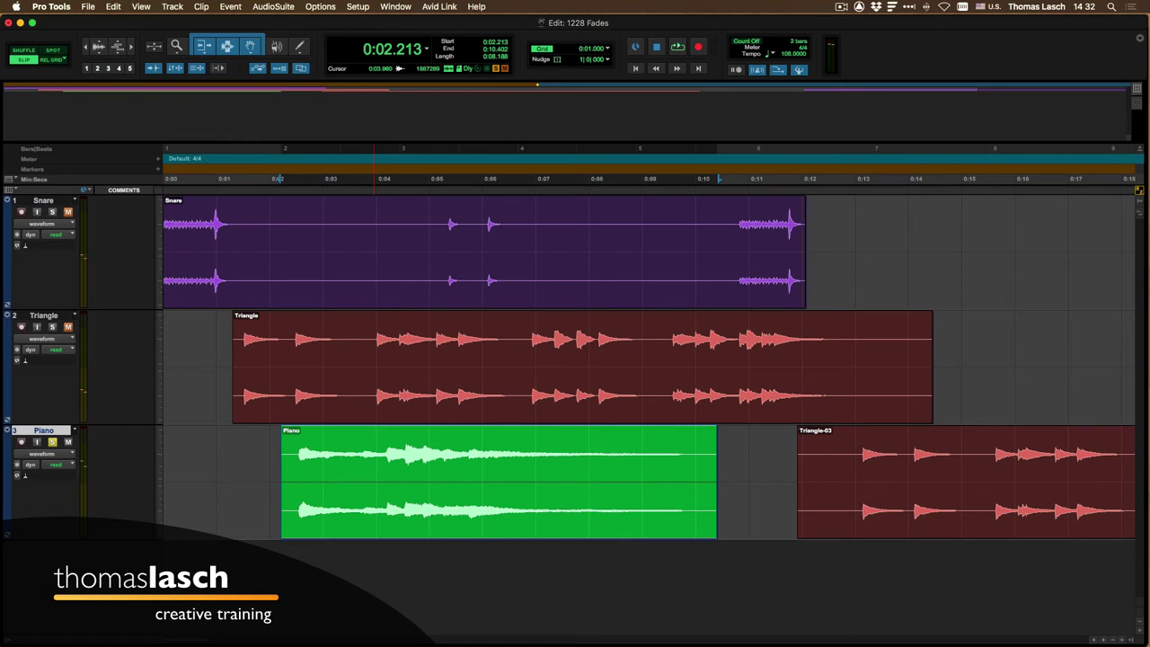
- Create a fade-in at the Piano clip's start over the range 1.586 to 3.813 s, using the preset curve shape and Equal Gain
left_click_drag(248, 445, 367, 446)
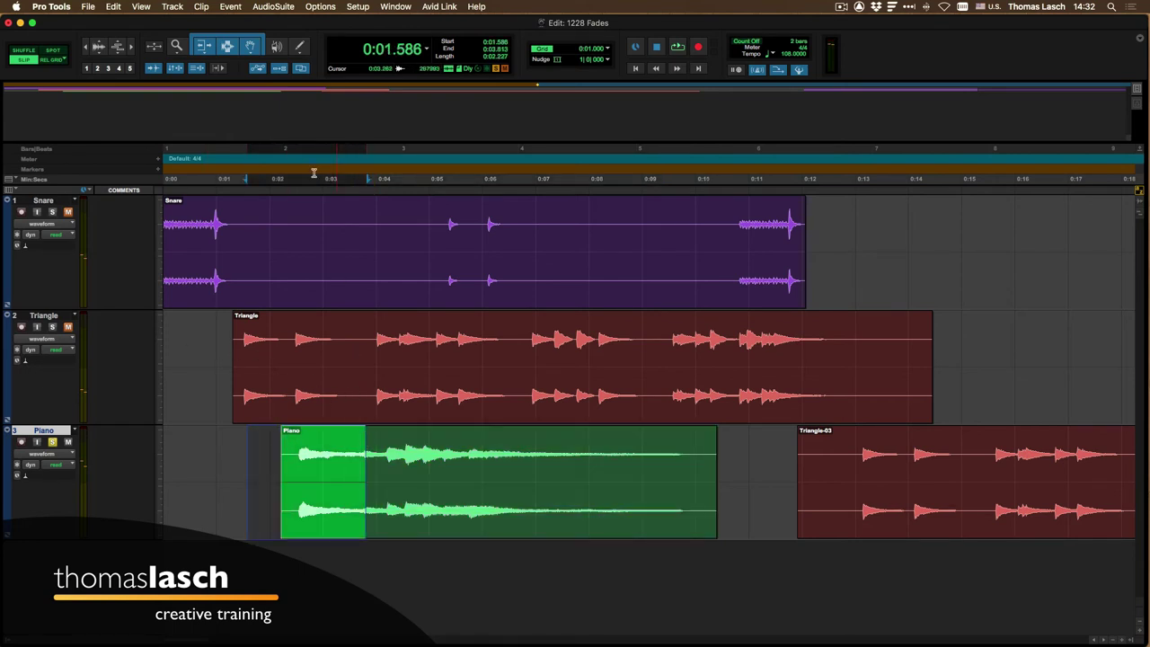
left_click(113, 7)
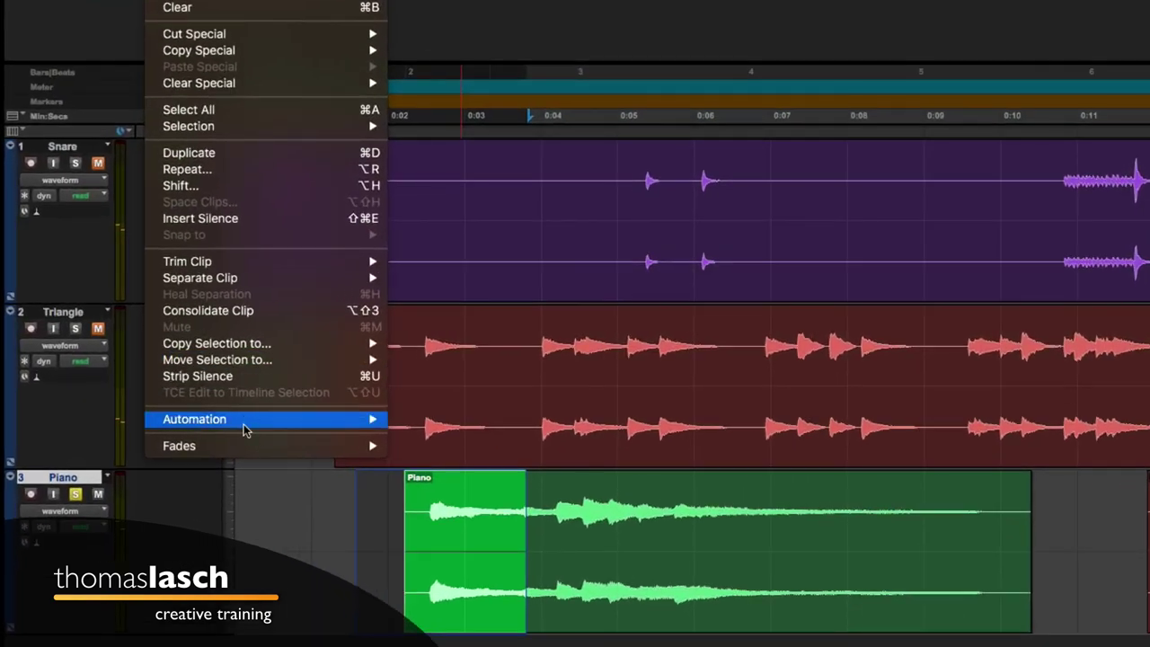
mouse_move(173, 409)
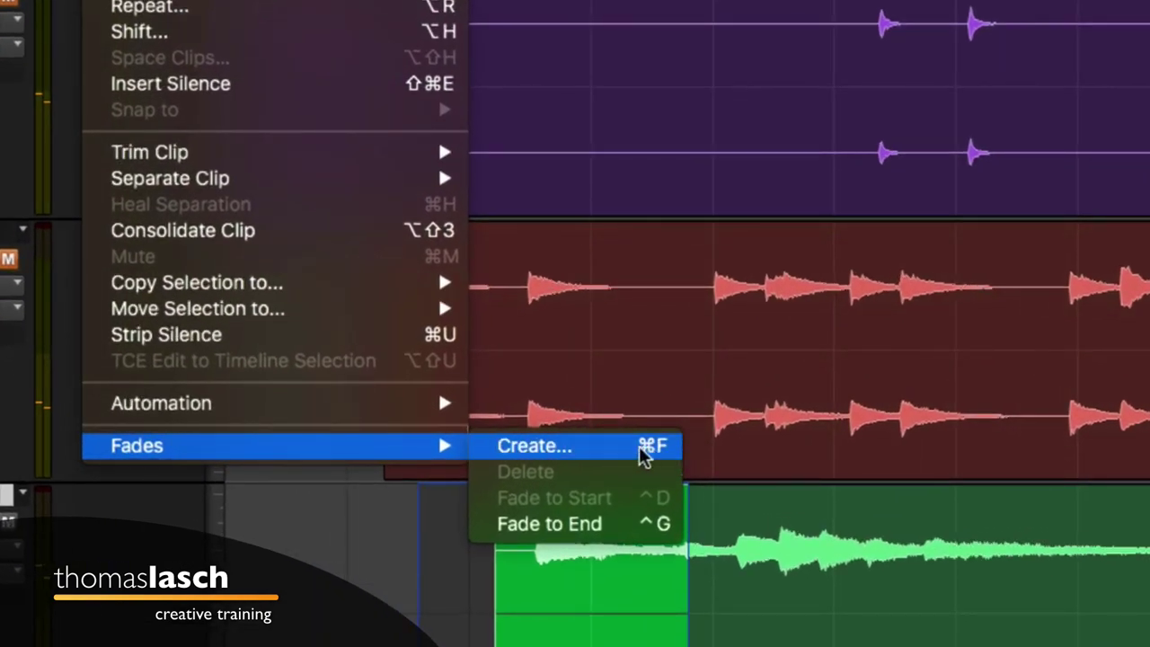
left_click(641, 447)
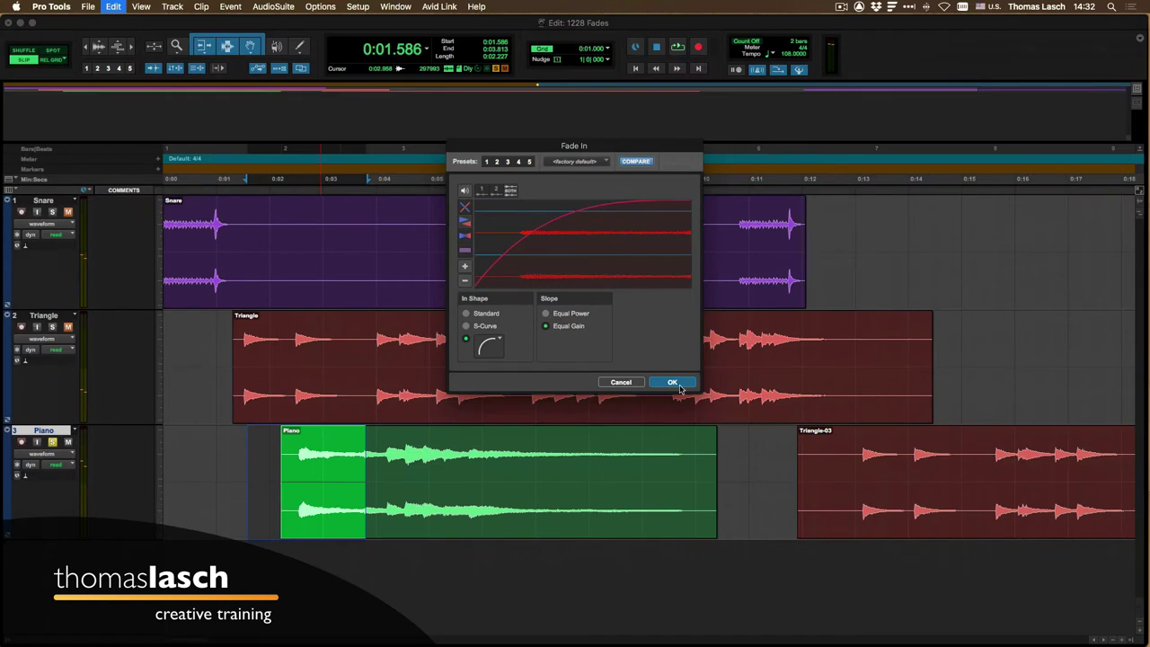
left_click(672, 382)
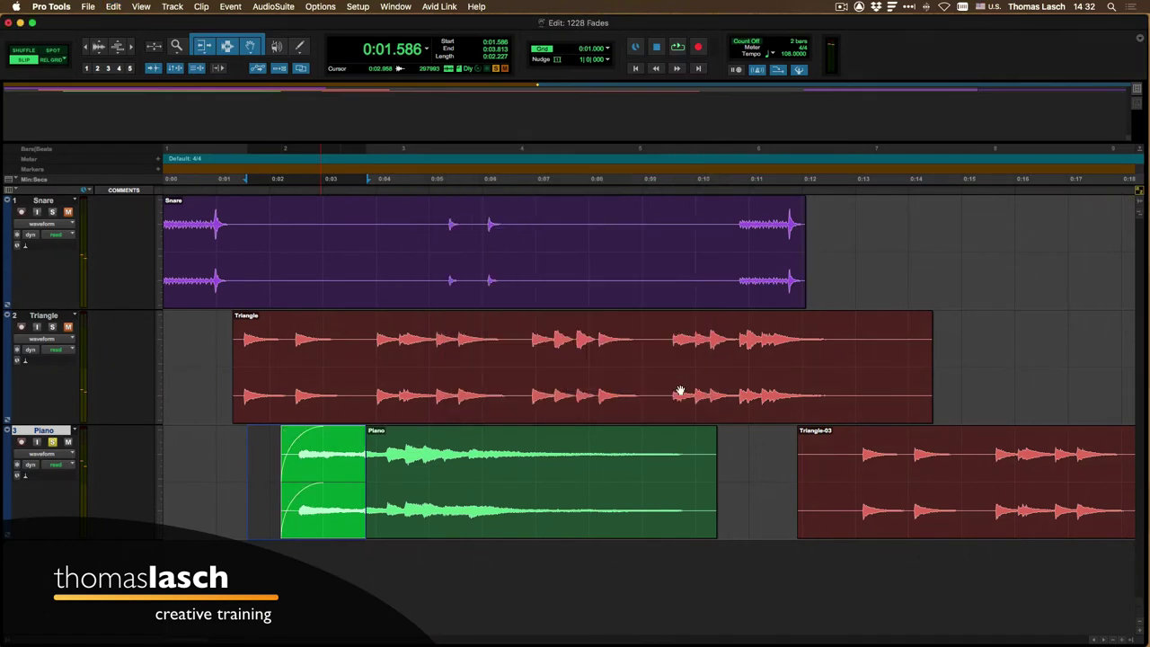
- Add a fade-out to Piano from about 8.7 s, and to Triangle-03 a fade-in until about 13.2 s and a fade-out from about 23.6 s
left_click(724, 455)
key("r")
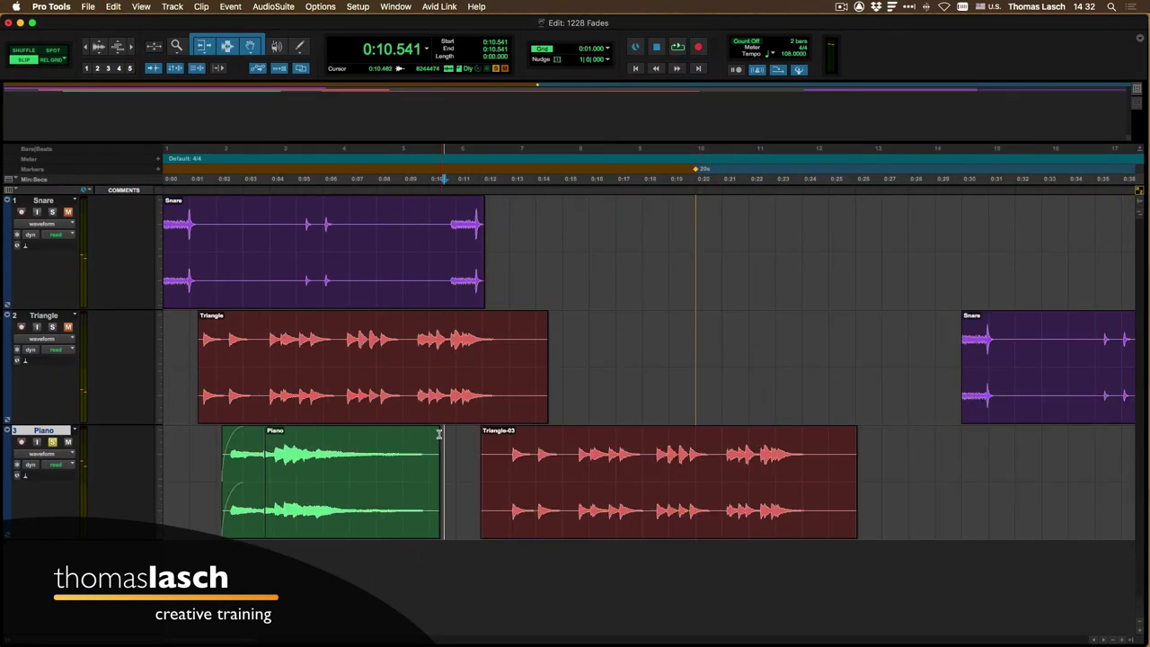
left_click_drag(437, 434, 394, 434)
left_click_drag(483, 432, 514, 434)
left_click_drag(853, 433, 791, 437)
- Select about 1.4 to 28.4 s on the Piano track, try deleting the selection, and undo the deletion
left_click_drag(202, 440, 917, 457)
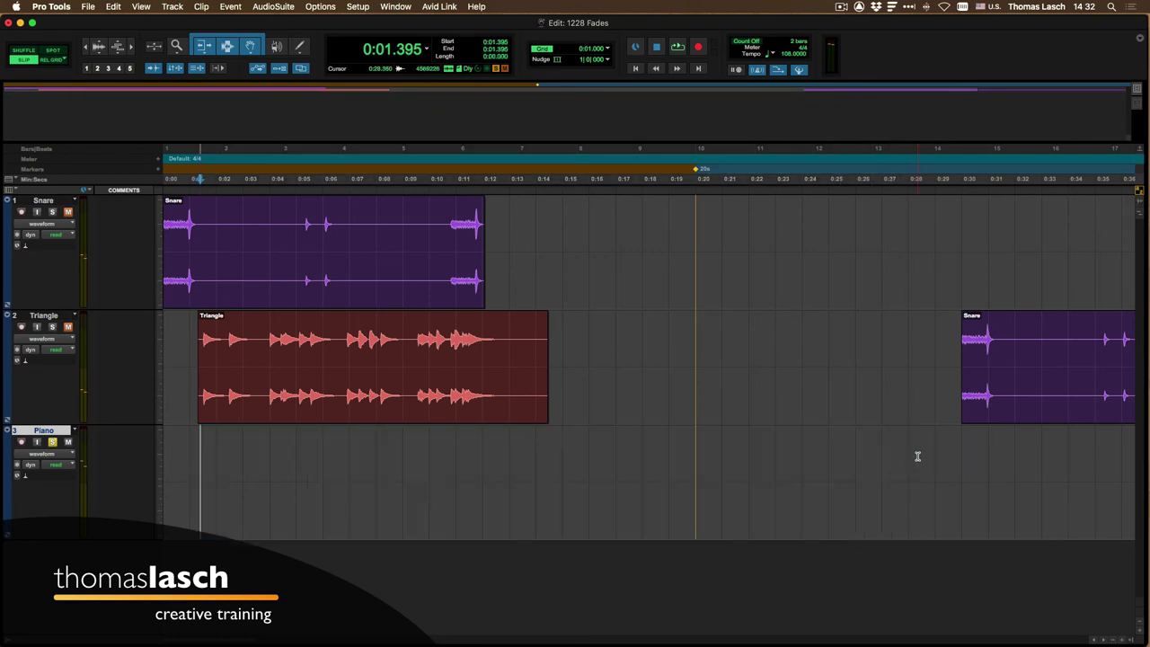
key("super+v")
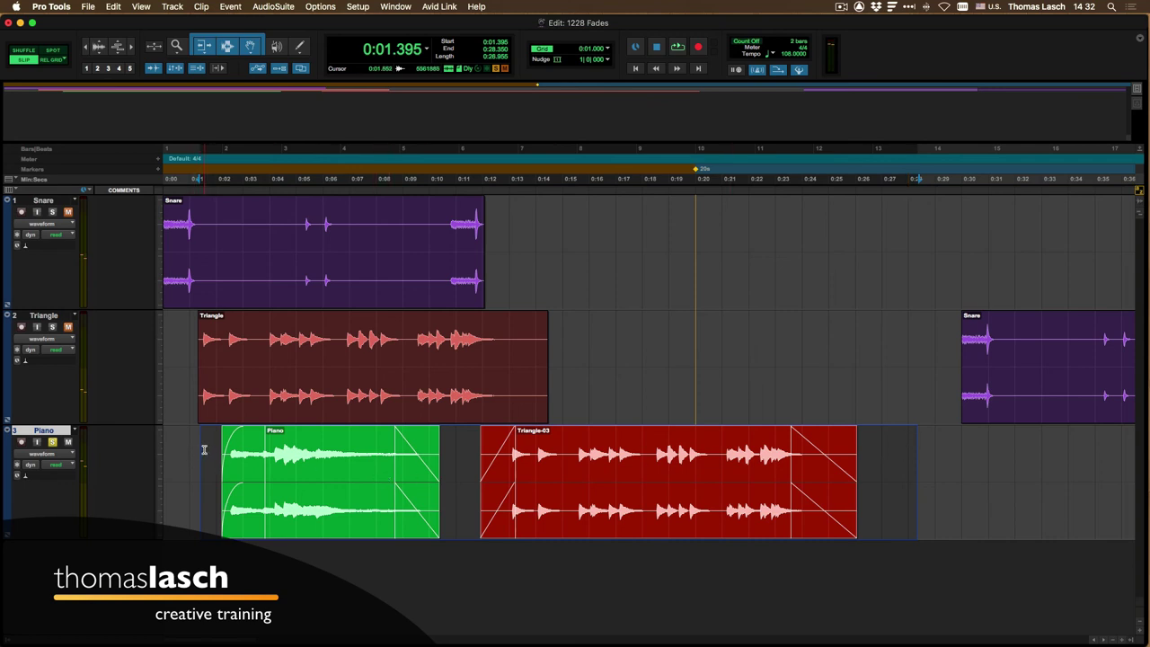
key("BackSpace")
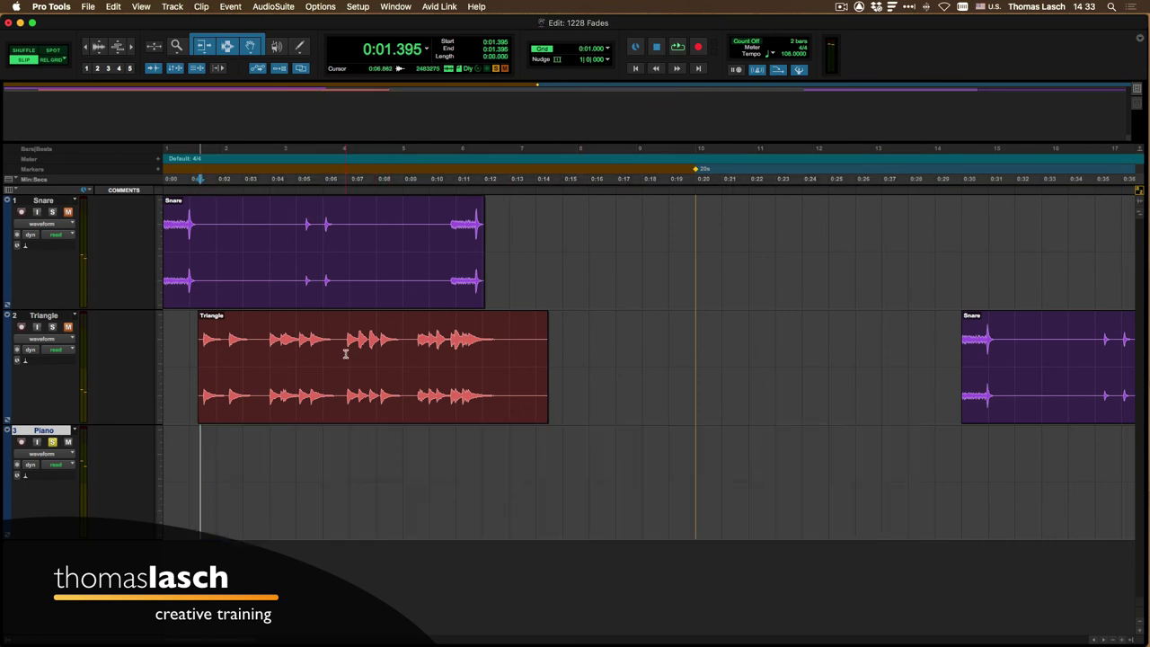
key("super+z")
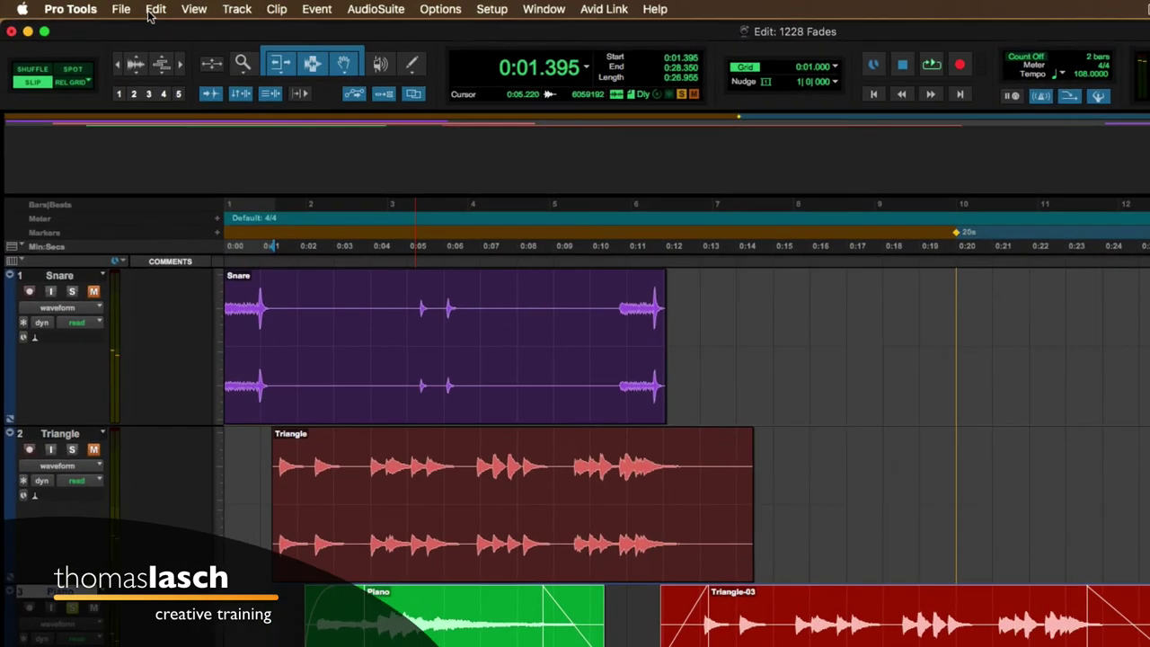
- Delete all fades within the selected range on the Piano track while keeping both clips
left_click(110, 8)
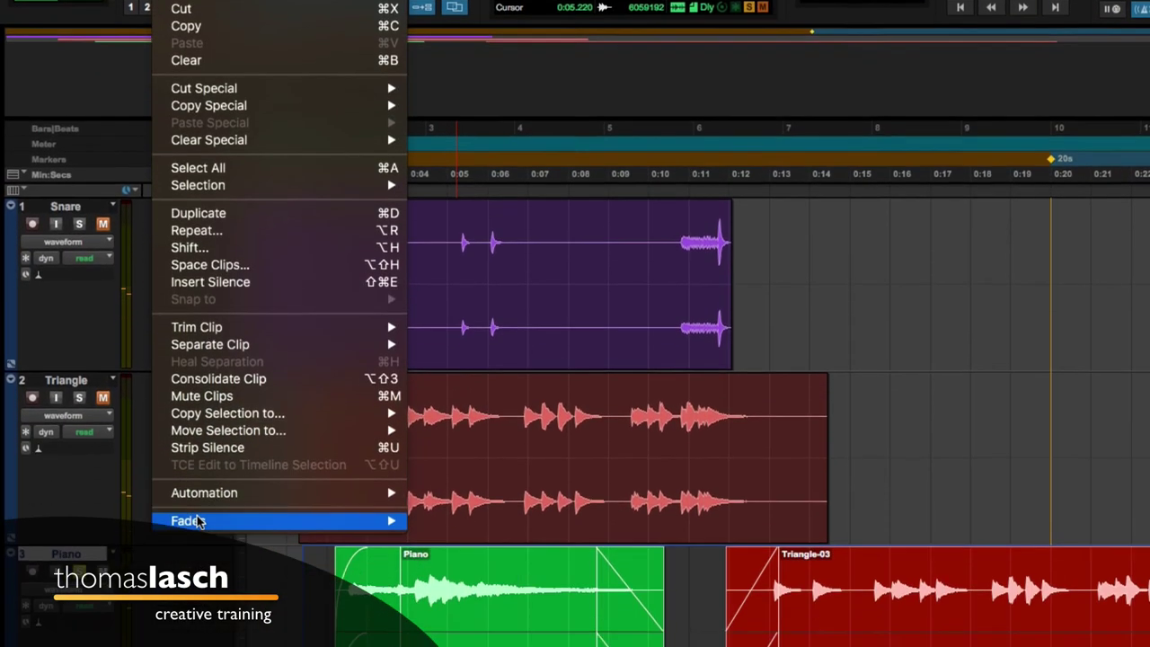
mouse_move(201, 618)
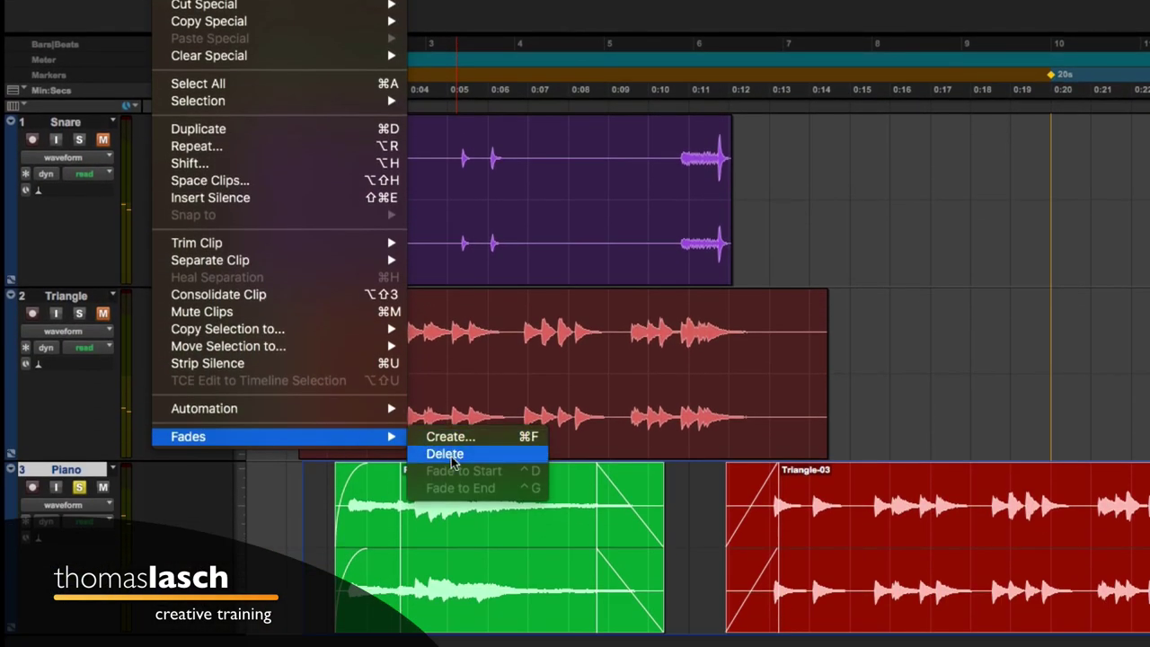
left_click(449, 455)
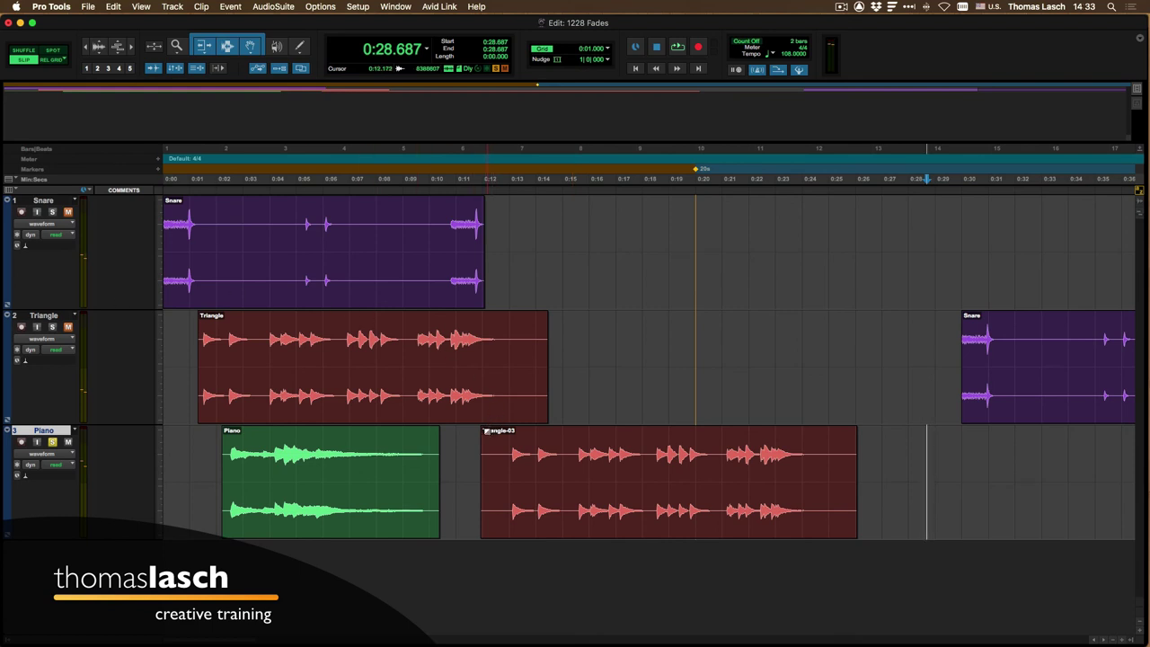
- Add a fade-in about 2.6 s long at the start of the Triangle-03 clip, and delete that fade
left_click_drag(486, 432, 549, 524)
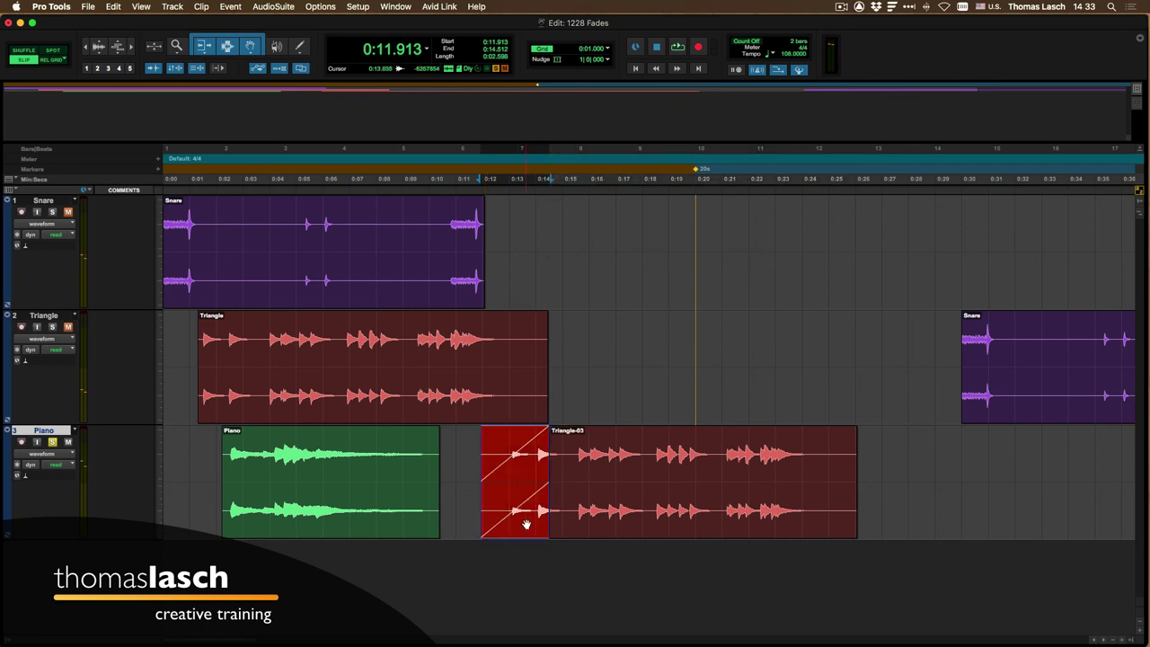
left_click(475, 457)
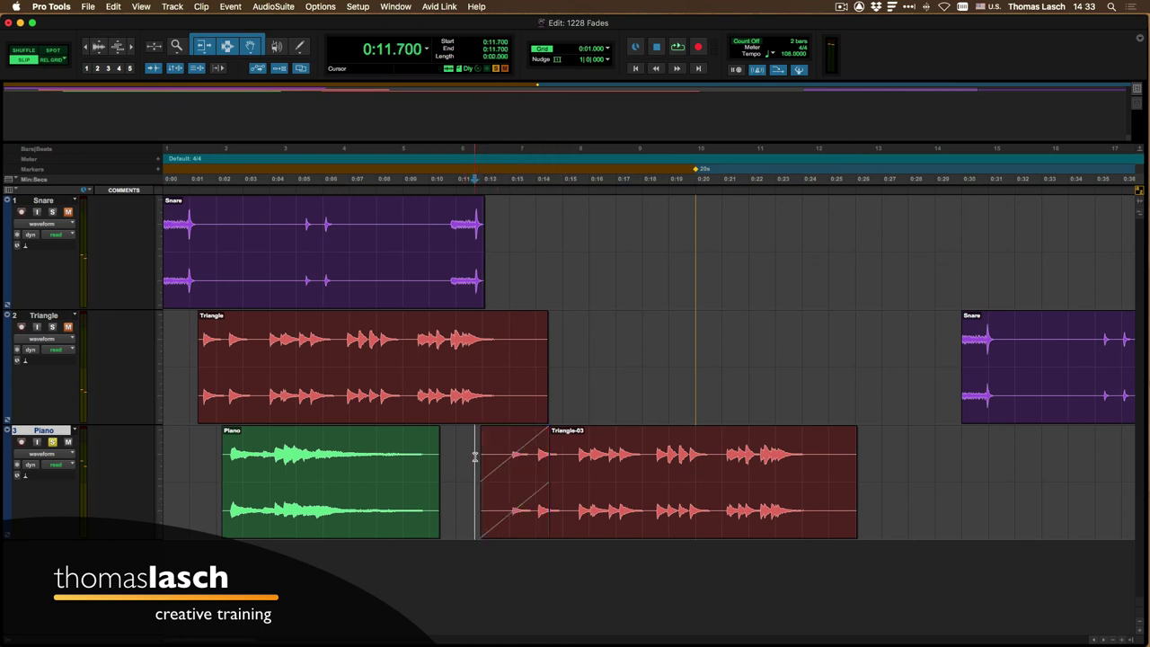
left_click(507, 515)
key("Delete")
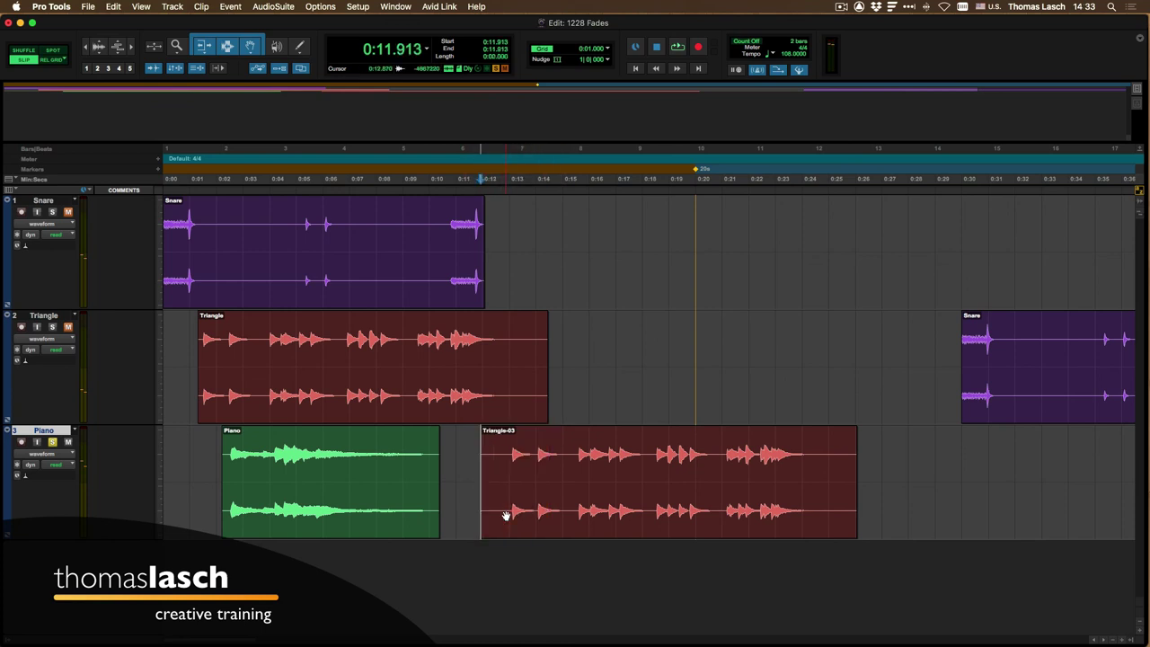